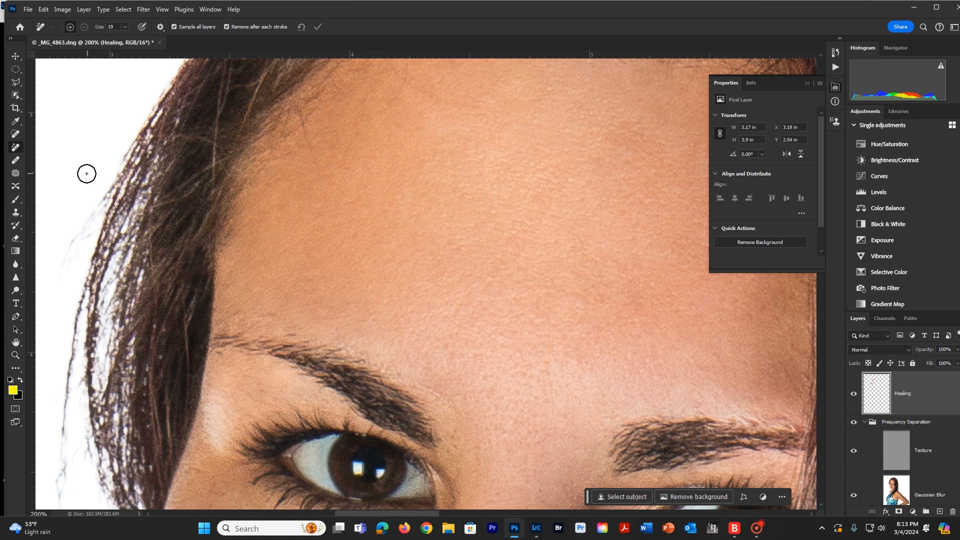
- Remove the stray hairs from the upper left of the forehead below the hairline with the Spot Healing Brush
left_click(14, 135)
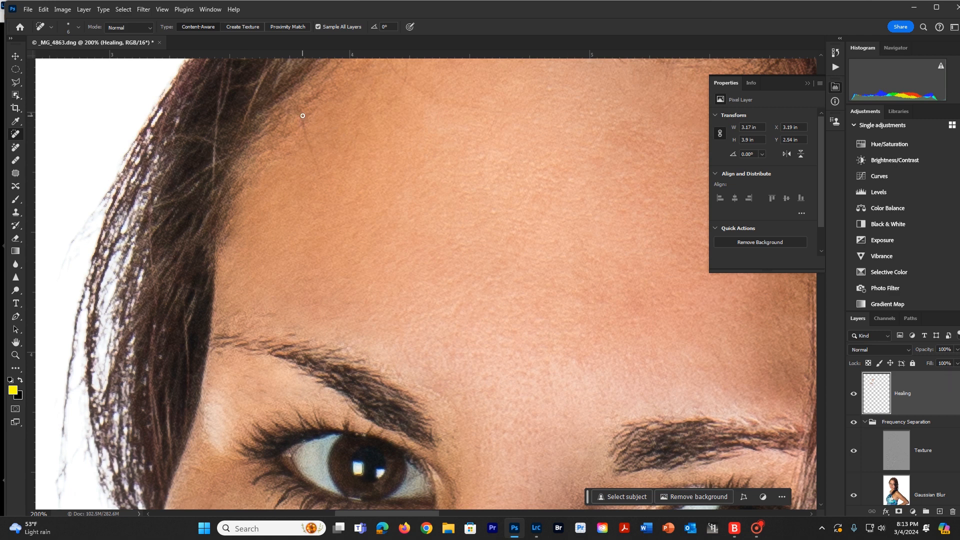
mouse_move(303, 115)
left_mouse_down()
mouse_move(315, 170)
mouse_move(300, 125)
mouse_move(315, 153)
left_mouse_up()
left_click_drag(402, 130, 364, 207)
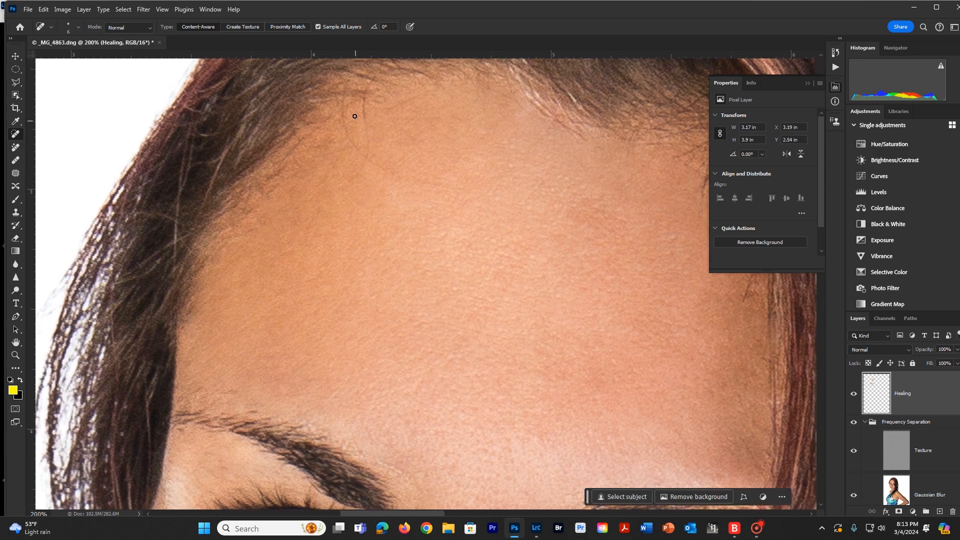
mouse_move(346, 95)
left_mouse_down()
mouse_move(342, 125)
mouse_move(359, 155)
mouse_move(393, 174)
mouse_move(447, 183)
left_mouse_up()
mouse_move(344, 187)
left_mouse_down()
mouse_move(369, 153)
mouse_move(360, 96)
mouse_move(370, 80)
mouse_move(364, 113)
mouse_move(358, 105)
left_mouse_up()
mouse_move(490, 241)
left_mouse_down()
mouse_move(392, 239)
mouse_move(329, 197)
left_mouse_up()
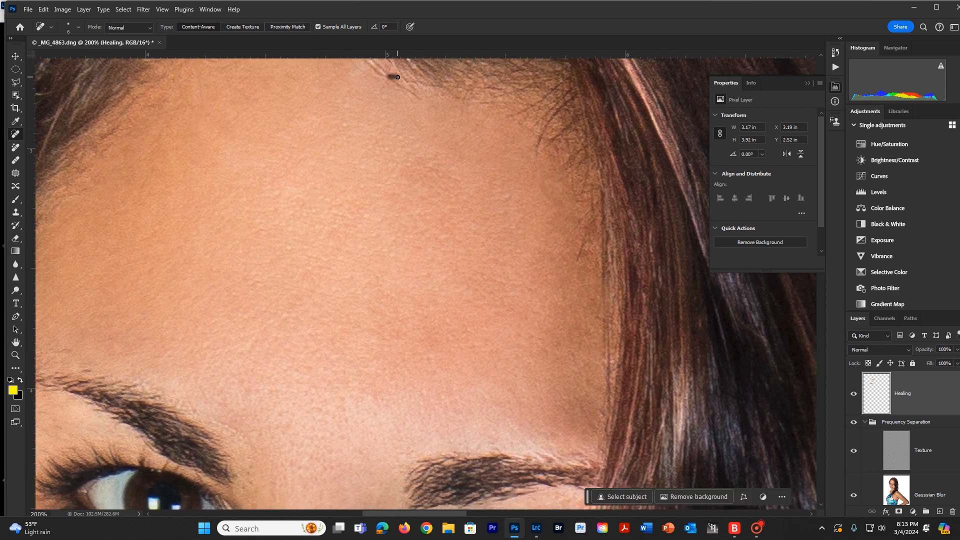
- Heal the stray hairs along the right edge of the forehead, down to just above the eyebrow
left_click_drag(586, 231, 579, 260)
left_click_drag(527, 327, 476, 204)
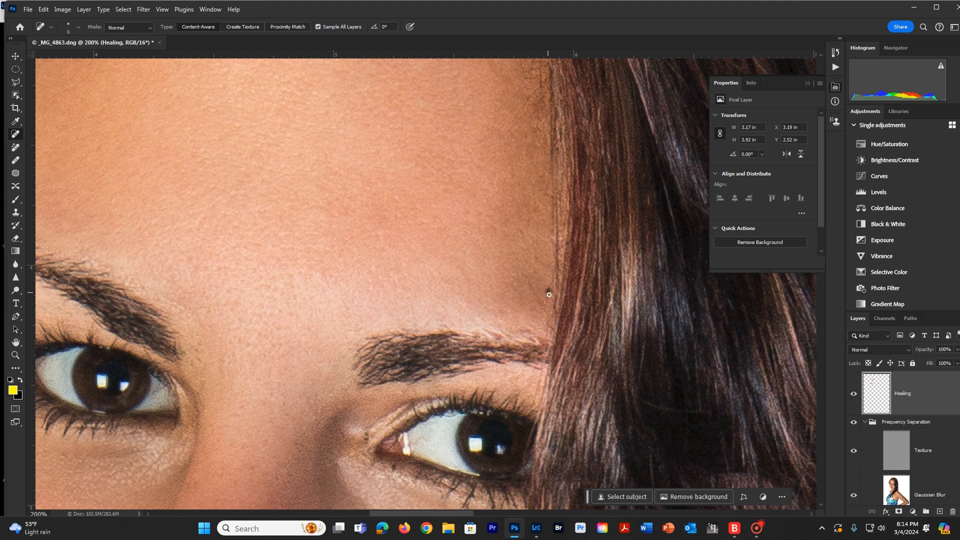
left_click_drag(549, 295, 549, 290)
- Remove the loose hair strands on the right cheek, beside the hair and near the jaw
left_click_drag(471, 301, 363, 85)
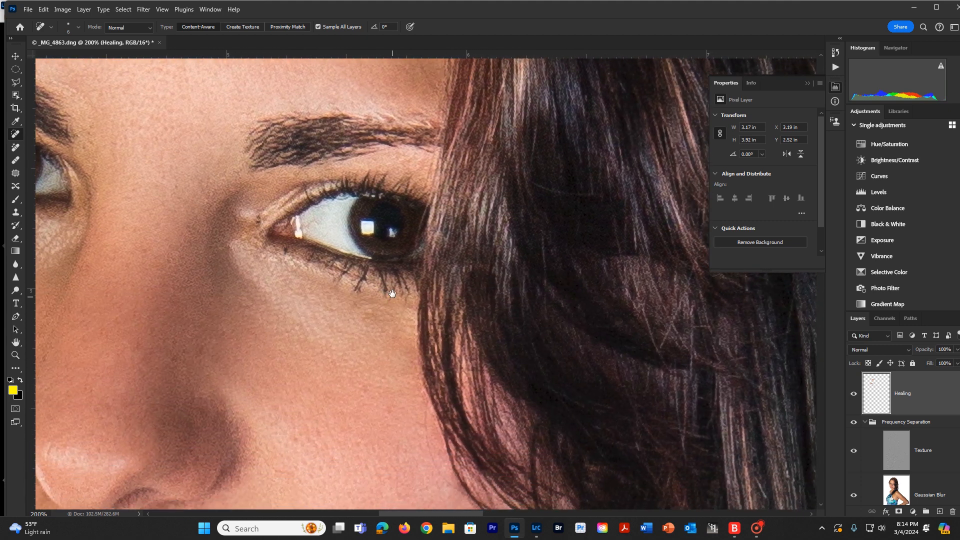
left_click_drag(392, 294, 393, 145)
mouse_move(428, 250)
left_mouse_down()
mouse_move(427, 287)
mouse_move(458, 331)
left_mouse_up()
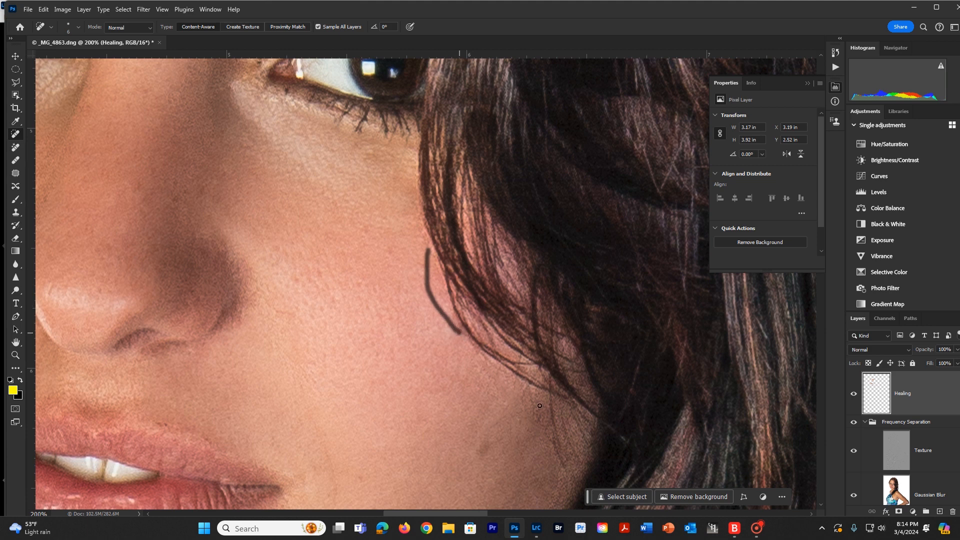
left_click_drag(493, 392, 461, 265)
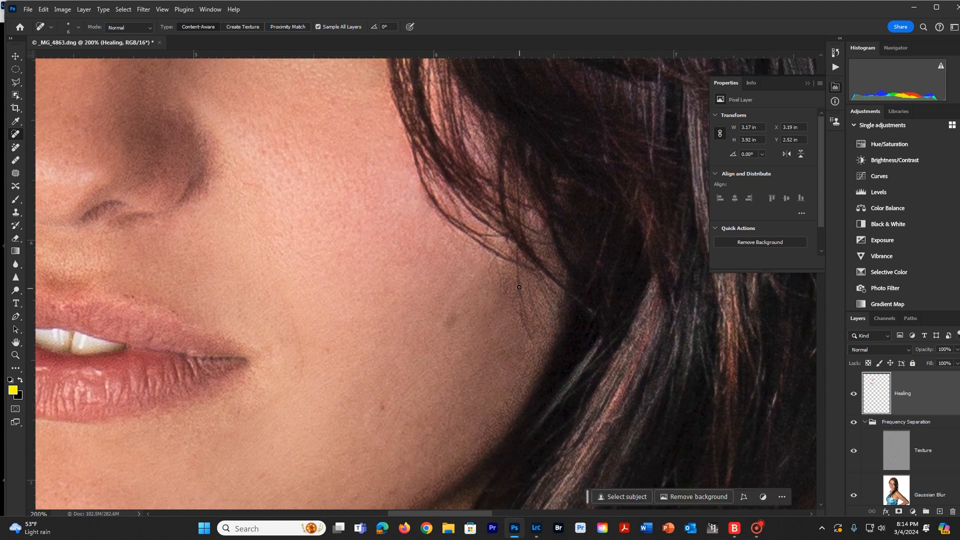
mouse_move(516, 278)
left_mouse_down()
mouse_move(526, 335)
mouse_move(516, 299)
mouse_move(515, 320)
mouse_move(525, 314)
left_mouse_up()
mouse_move(526, 277)
left_mouse_down()
mouse_move(547, 336)
mouse_move(518, 269)
mouse_move(523, 316)
left_mouse_up()
left_click_drag(537, 326, 532, 336)
- Heal small skin flaws along the left edge of the face, on the left cheek and beside the nose
mouse_move(429, 295)
left_mouse_down()
mouse_move(463, 264)
mouse_move(512, 251)
left_mouse_up()
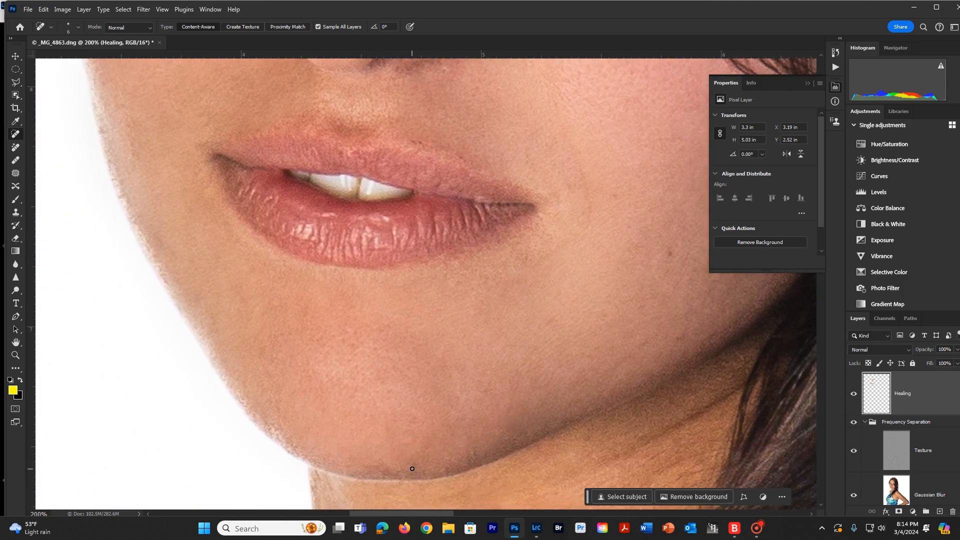
scroll(180, 246, "up", 4)
left_click_drag(194, 244, 207, 229)
scroll(208, 229, "up", 4)
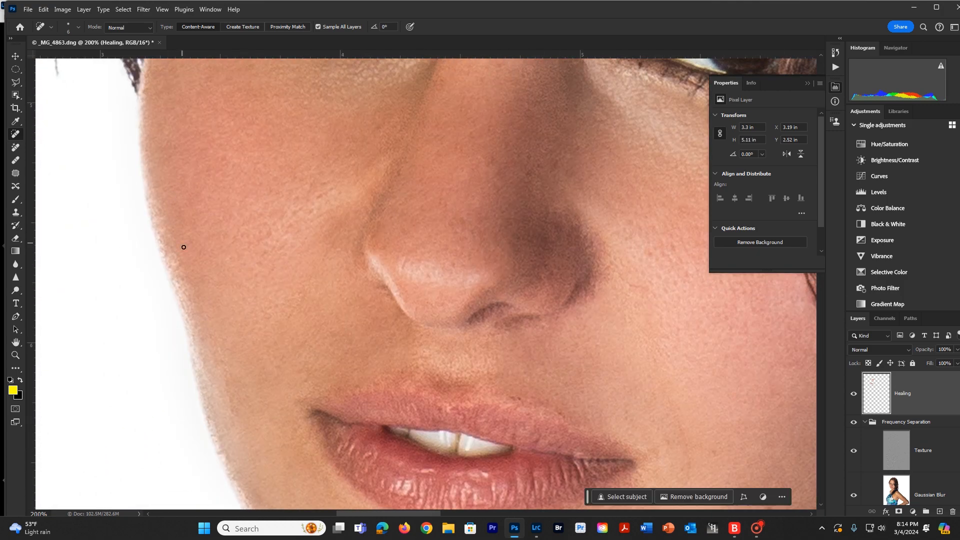
left_click_drag(182, 259, 172, 270)
left_click_drag(224, 213, 218, 221)
left_click_drag(412, 194, 360, 319)
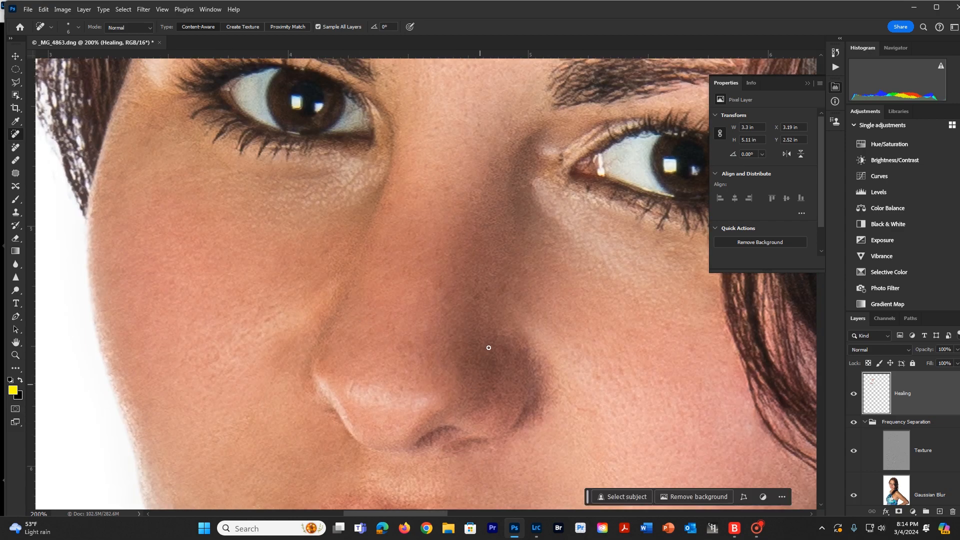
left_click_drag(359, 372, 349, 400)
- Heal stray hairs above the left eyebrow and skin flaws around the inner corners of the left brow and eye
left_click_drag(451, 205, 428, 355)
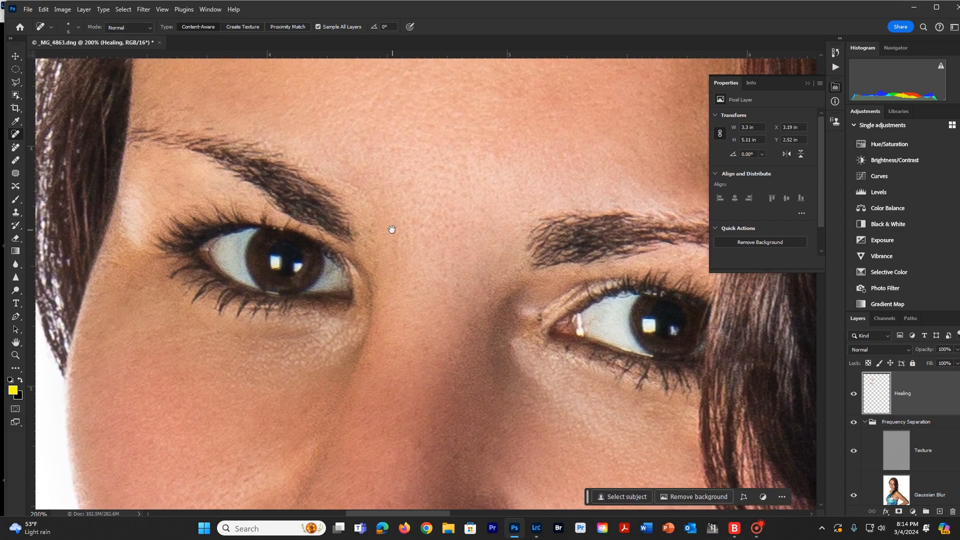
left_click_drag(338, 171, 377, 254)
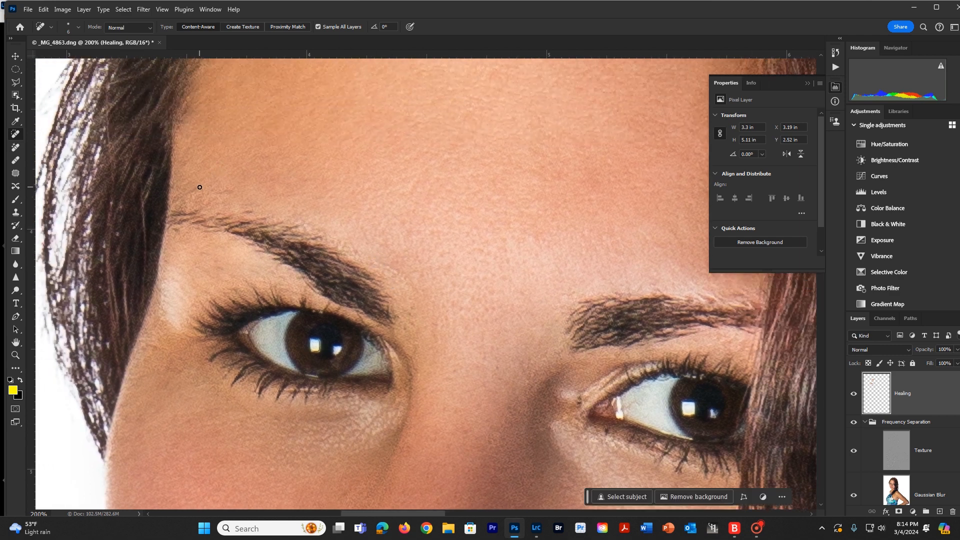
mouse_move(199, 187)
left_mouse_down()
mouse_move(175, 205)
mouse_move(237, 192)
mouse_move(250, 212)
mouse_move(276, 217)
mouse_move(267, 226)
mouse_move(310, 239)
left_mouse_up()
mouse_move(416, 326)
left_mouse_down()
mouse_move(359, 319)
mouse_move(369, 323)
left_mouse_up()
left_click_drag(376, 328, 371, 325)
left_click_drag(414, 350, 414, 376)
left_click_drag(379, 349, 360, 361)
- Clean up the stray hairs at the tail and along the lower edge of the left eyebrow
left_click_drag(172, 228, 171, 227)
mouse_move(350, 249)
left_mouse_down()
mouse_move(399, 279)
mouse_move(393, 273)
mouse_move(445, 223)
mouse_move(319, 235)
mouse_move(303, 226)
left_mouse_up()
mouse_move(281, 265)
left_mouse_down()
mouse_move(275, 275)
mouse_move(321, 296)
left_mouse_up()
left_click_drag(278, 262, 265, 253)
- Heal stray hairs at the outer side of the right eye and the skin just below both eyebrows
left_click_drag(755, 331, 755, 348)
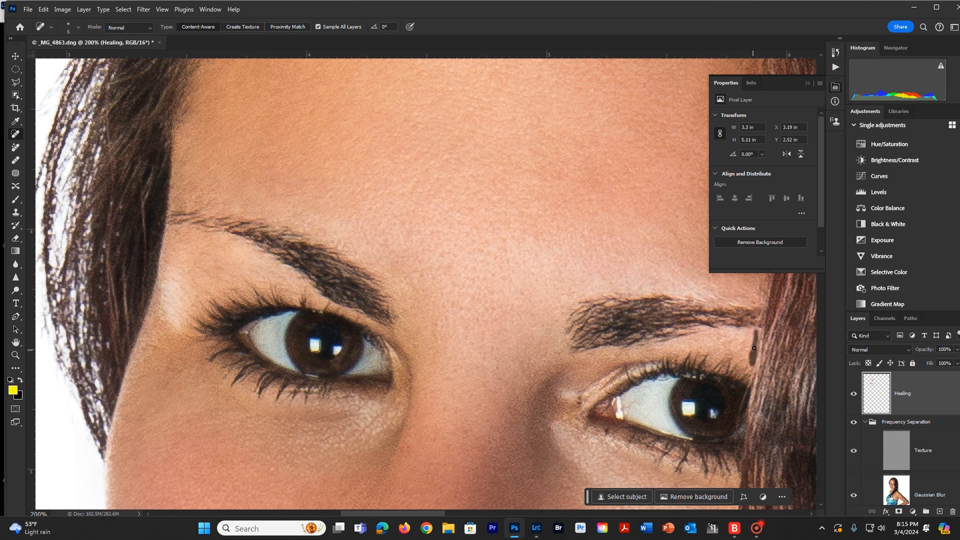
mouse_move(750, 394)
left_mouse_down()
mouse_move(740, 417)
mouse_move(753, 373)
left_mouse_up()
mouse_move(636, 345)
left_mouse_down()
mouse_move(619, 349)
mouse_move(647, 349)
left_mouse_up()
mouse_move(290, 251)
left_mouse_down()
mouse_move(300, 257)
mouse_move(279, 250)
mouse_move(290, 260)
left_mouse_up()
- Paint out the thin tail of the left eyebrow with the Healing Brush, sampling clean skin below the brow
left_click(17, 161)
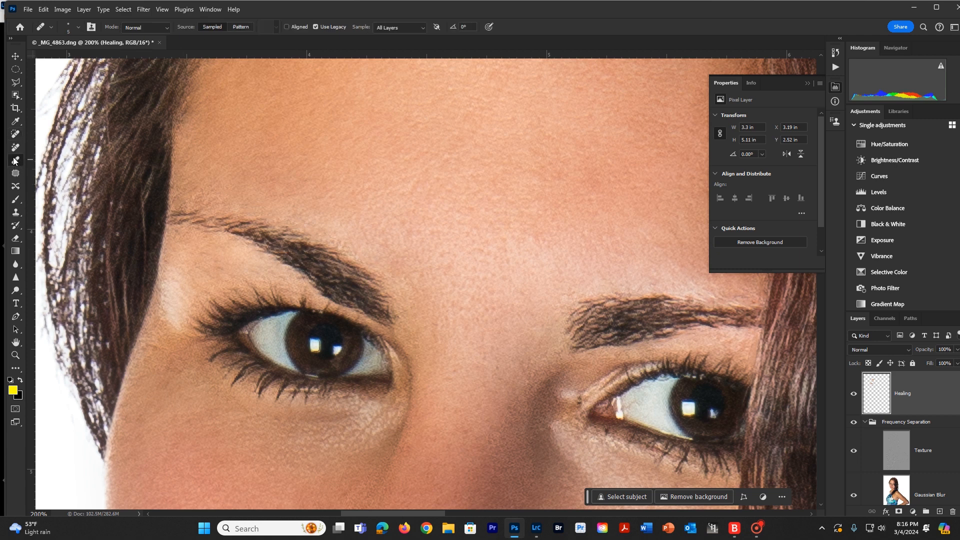
left_click(294, 253, "alt")
mouse_move(233, 231)
left_mouse_down()
mouse_move(258, 230)
mouse_move(203, 223)
mouse_move(304, 254)
mouse_move(184, 214)
mouse_move(204, 222)
mouse_move(219, 197)
mouse_move(198, 198)
mouse_move(184, 224)
left_mouse_up()
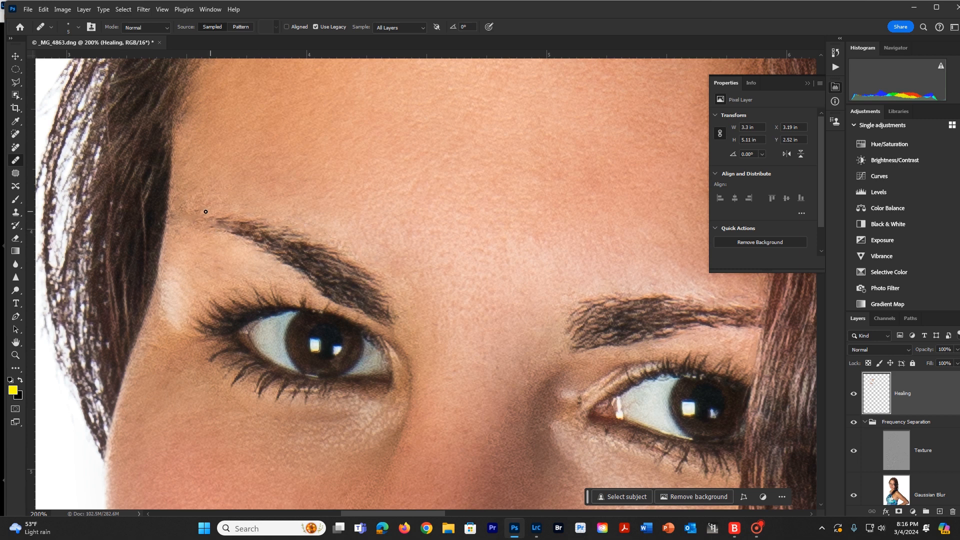
- Rebuild a cleaner tip on the left eyebrow's tail with the Healing Brush and Clone Stamp, sampling from the brow hairs
left_click(241, 232, "alt")
mouse_move(216, 221)
left_mouse_down()
mouse_move(195, 220)
mouse_move(233, 228)
left_mouse_up()
left_click(16, 212)
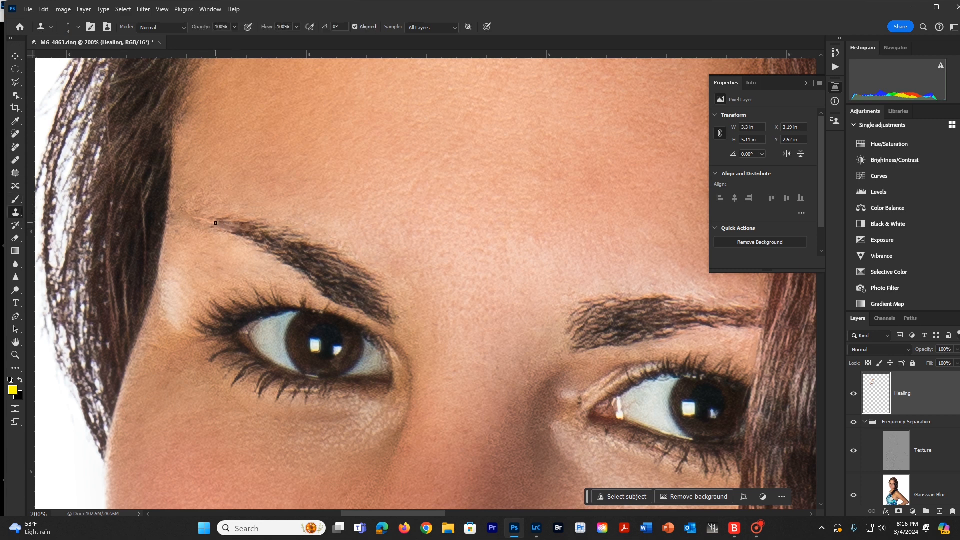
mouse_move(208, 222)
left_mouse_down()
mouse_move(194, 218)
mouse_move(219, 221)
left_mouse_up()
- Fill in the inner end and upper edge of the right eyebrow with the Clone Stamp, sampling from its hairs
left_click(613, 315, "alt")
left_click_drag(607, 306, 617, 303)
left_click_drag(568, 326, 587, 308)
left_click_drag(570, 337, 590, 322)
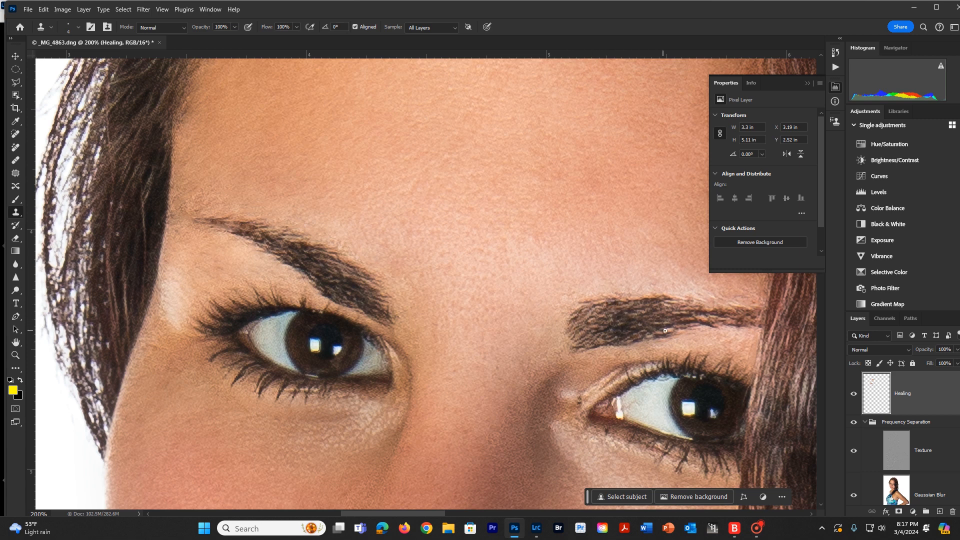
- Shape the right eyebrow's upper and lower edges toward its tail, cloning from brow hairs and nearby skin
mouse_move(657, 308)
left_mouse_down()
mouse_move(700, 306)
mouse_move(662, 332)
mouse_move(705, 325)
left_mouse_up()
mouse_move(672, 335)
left_mouse_down()
mouse_move(732, 318)
mouse_move(722, 324)
left_mouse_up()
mouse_move(718, 311)
left_mouse_down()
mouse_move(695, 309)
mouse_move(760, 327)
mouse_move(758, 310)
mouse_move(740, 305)
mouse_move(760, 311)
mouse_move(734, 306)
left_mouse_up()
left_click(741, 336, "alt")
left_click(745, 301, "alt")
left_click(744, 301, "alt")
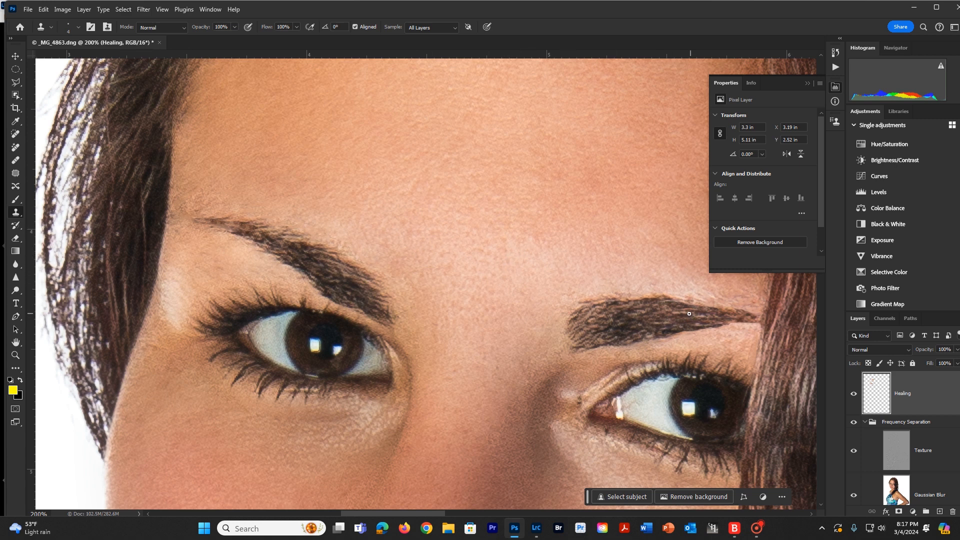
key("super")
key("super")
left_click_drag(663, 295, 636, 297)
- Retouch small dark spots at the right eye's inner corner and around its upper and lower lashes
left_click_drag(576, 399, 576, 406)
left_click_drag(607, 429, 608, 438)
left_click_drag(688, 468, 685, 465)
left_click_drag(667, 380, 660, 381)
- Fill in the right eye's lower and upper lashes with the Healing Brush, sampling from the existing lashes
left_click(16, 161)
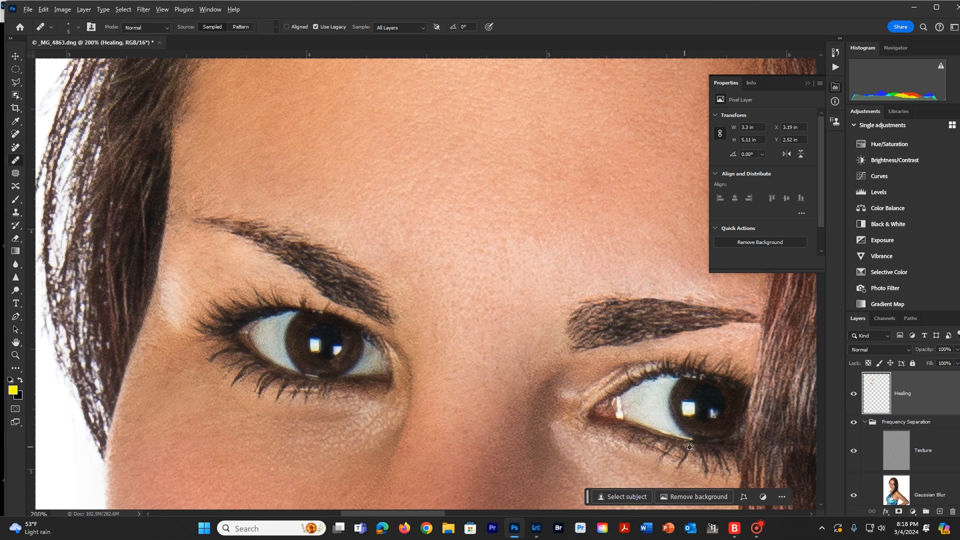
left_click(716, 453, "alt")
mouse_move(694, 451)
left_mouse_down()
mouse_move(696, 473)
mouse_move(699, 447)
mouse_move(670, 464)
left_mouse_up()
left_click(723, 379, "alt")
left_click_drag(704, 374, 716, 360)
left_click_drag(703, 374, 714, 359)
left_click_drag(696, 377, 703, 378)
- Fill in the left eye's upper lash line with the Healing Brush, sampling from the outer lashes and undoing a misplaced dab
left_click_drag(310, 311, 324, 313)
left_click(271, 307, "alt")
mouse_move(289, 305)
left_mouse_down()
mouse_move(285, 294)
mouse_move(294, 304)
mouse_move(300, 291)
mouse_move(295, 301)
mouse_move(292, 293)
mouse_move(339, 316)
left_mouse_up()
left_click(339, 316)
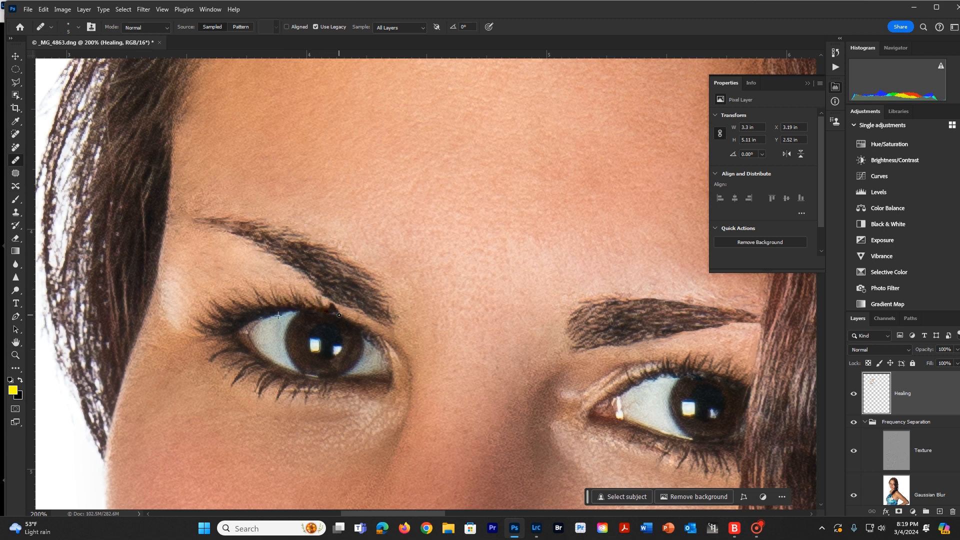
key("ctrl+z")
left_click(263, 300, "alt")
mouse_move(336, 314)
left_mouse_down()
mouse_move(377, 308)
mouse_move(345, 314)
mouse_move(326, 303)
mouse_move(348, 318)
left_mouse_up()
- Select the whites of both eyes with the Polygonal Lasso, using a 1 px feather
left_click(17, 83)
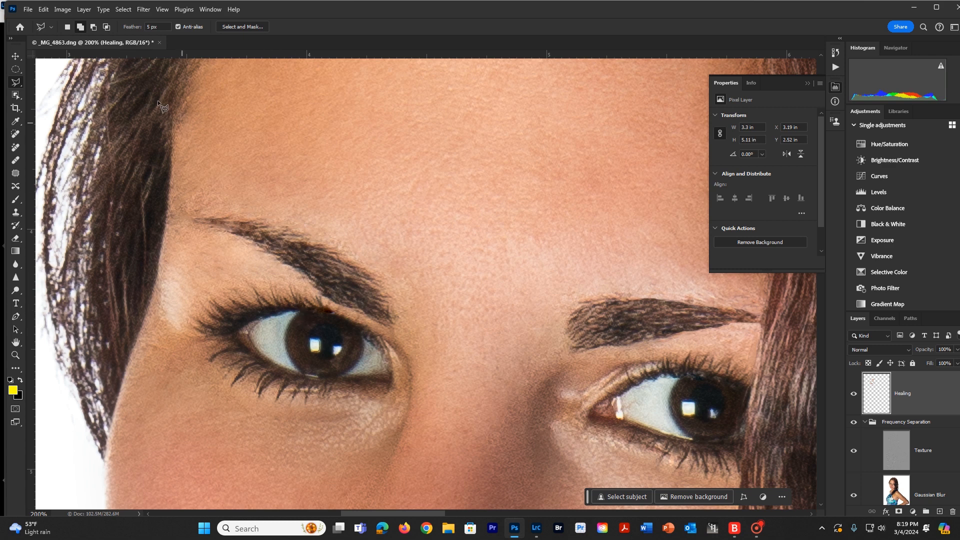
left_click(168, 27)
type("1")
key("Return")
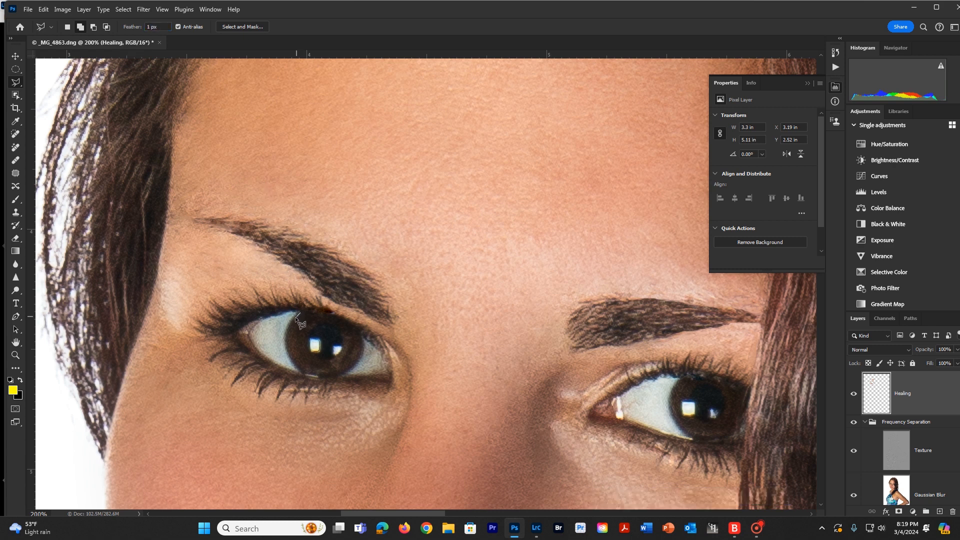
left_click_drag(296, 317, 285, 330)
mouse_move(258, 354)
left_mouse_down()
mouse_move(255, 319)
mouse_move(299, 318)
left_mouse_up()
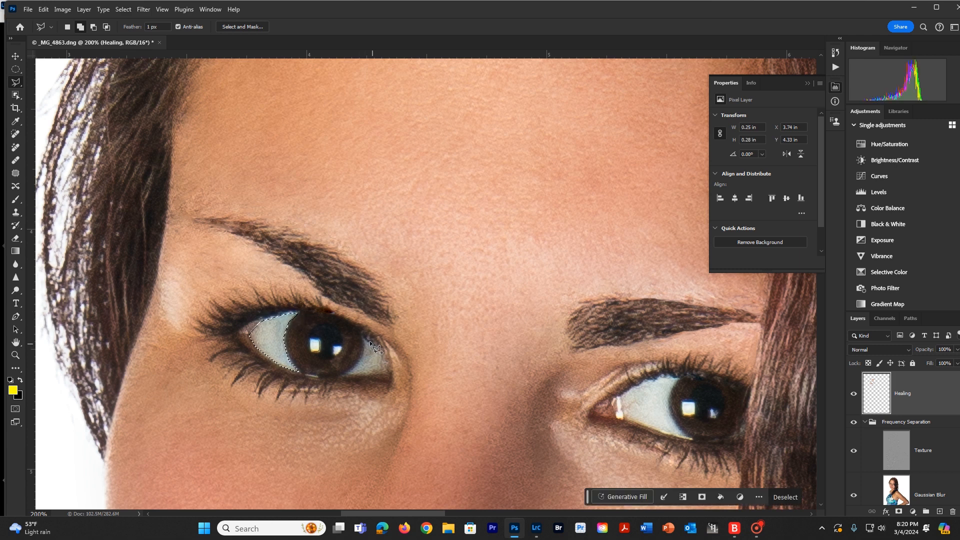
mouse_move(363, 338)
left_mouse_down()
mouse_move(389, 374)
mouse_move(345, 375)
mouse_move(364, 341)
left_mouse_up()
mouse_move(680, 378)
left_mouse_down()
mouse_move(671, 420)
mouse_move(691, 439)
mouse_move(622, 420)
mouse_move(620, 396)
mouse_move(680, 378)
left_mouse_up()
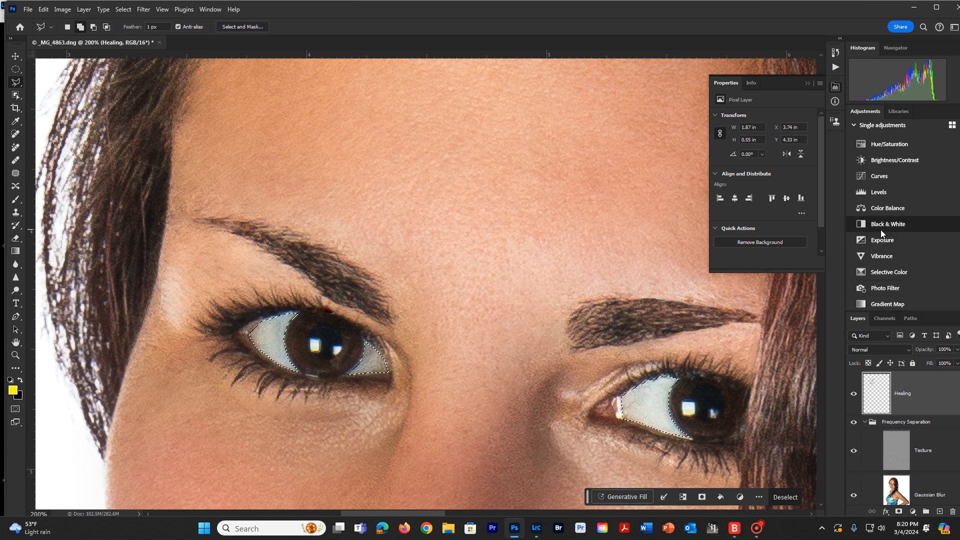
- Add a Curves adjustment for the selected eye whites and raise the midtones to input 91, output 124
left_click(880, 176)
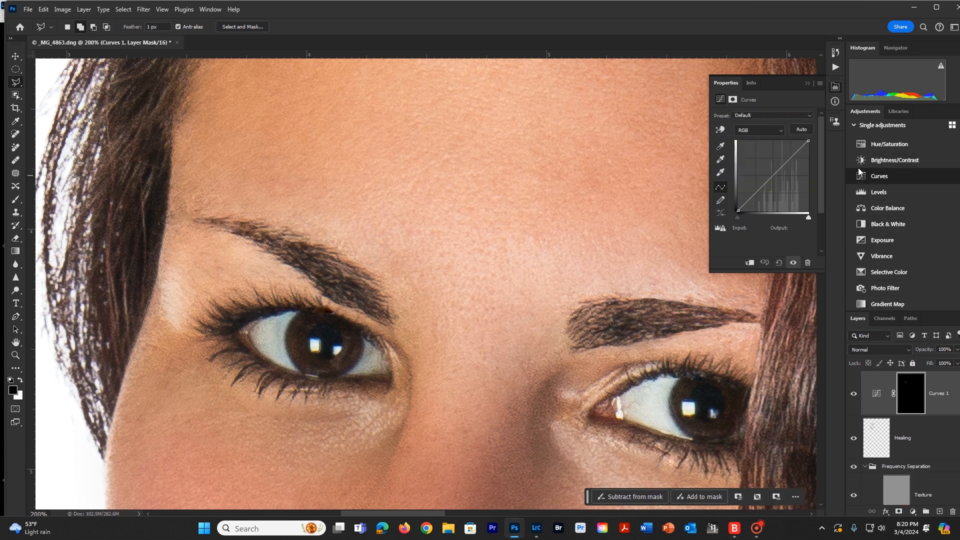
left_click_drag(761, 179, 760, 172)
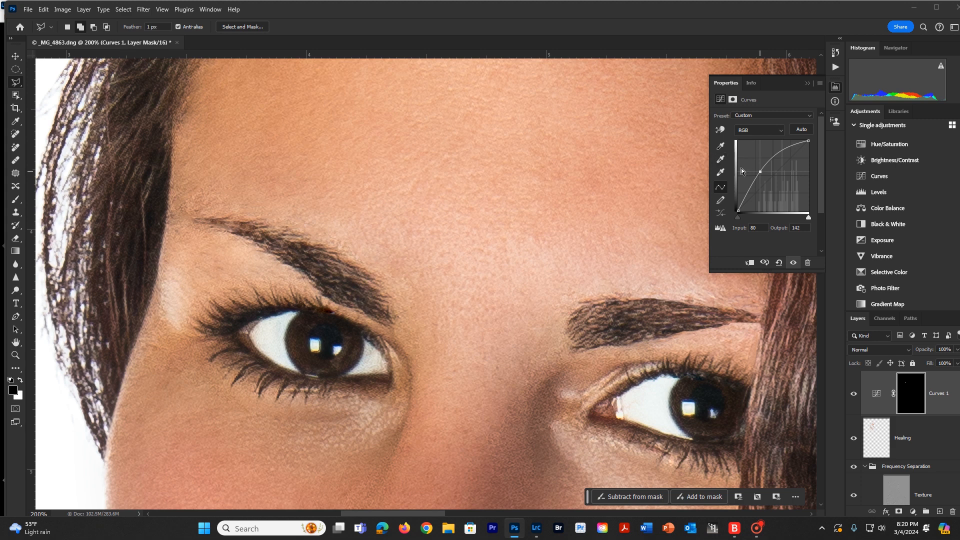
left_click(761, 172)
left_click_drag(762, 172, 764, 176)
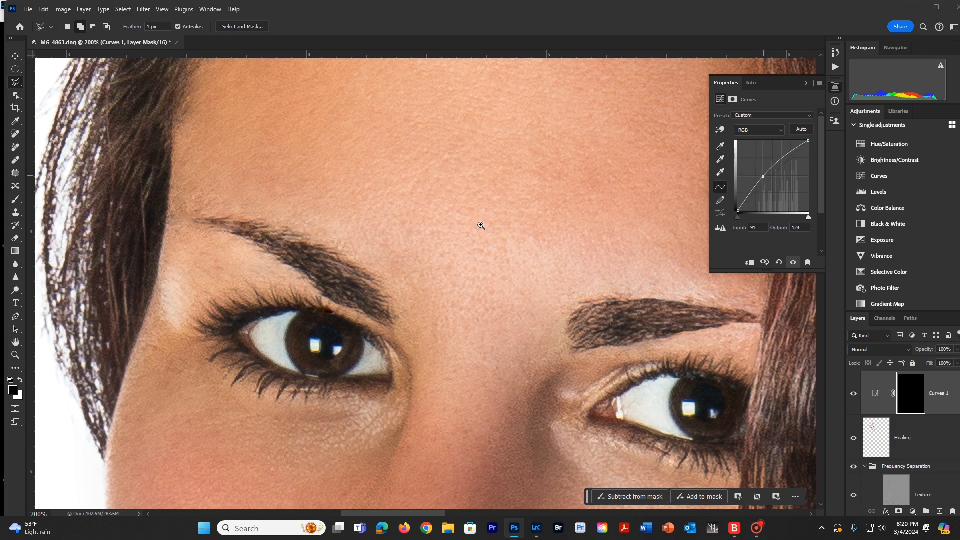
- Soften the eye-white brightening by pulling the curve's midtone point closer to the diagonal while viewing the whole face
left_click(482, 231, "ctrl+alt")
left_click(482, 229, "ctrl+alt")
left_click(482, 229, "ctrl+alt")
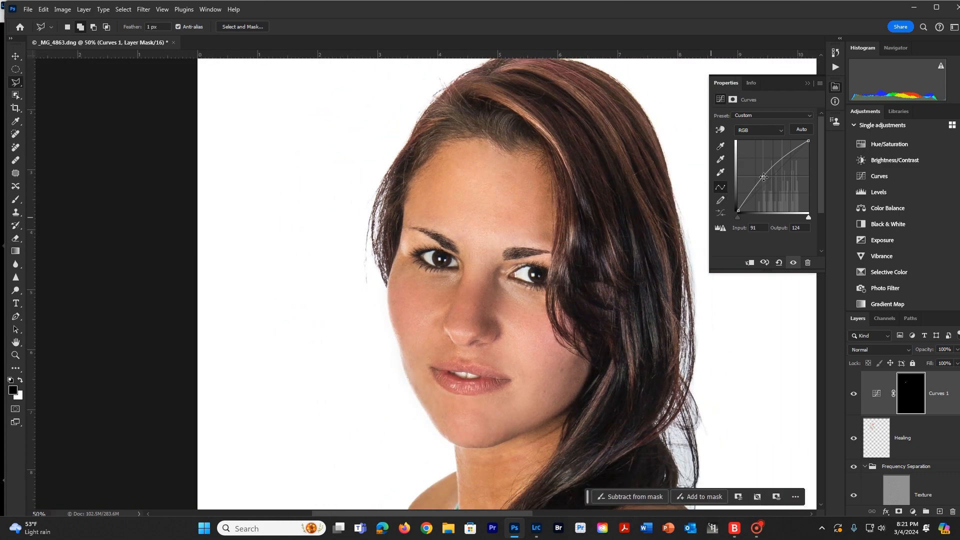
left_click_drag(764, 176, 767, 177)
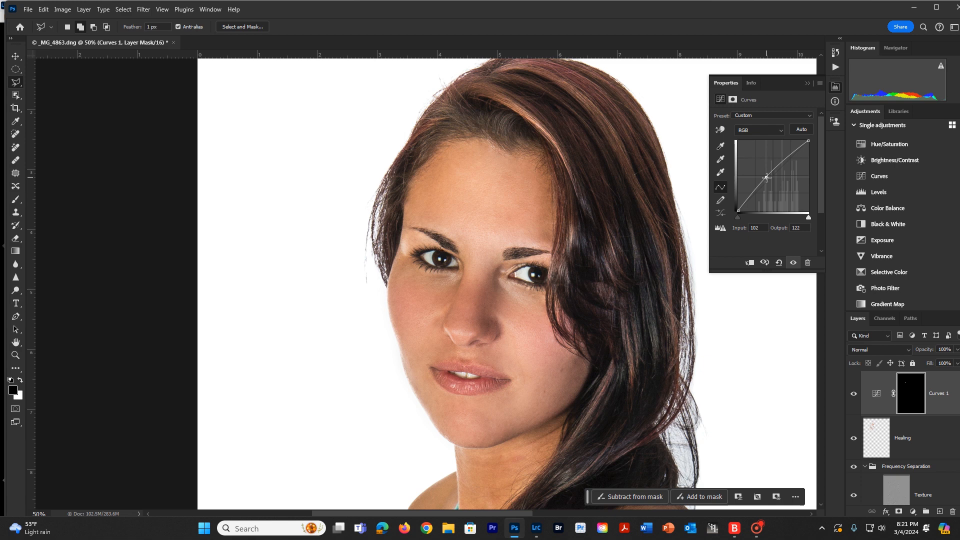
left_click_drag(767, 178, 765, 176)
left_click_drag(766, 176, 766, 177)
- Compare the eyes before and after the latest Curves change
left_click(764, 263)
left_click(765, 264)
left_click(765, 263)
left_click(765, 263)
left_click(764, 263)
- Examine the Curves layer mask by disabling and re-enabling it and displaying it alone, with the Brush tool active
left_click(911, 398)
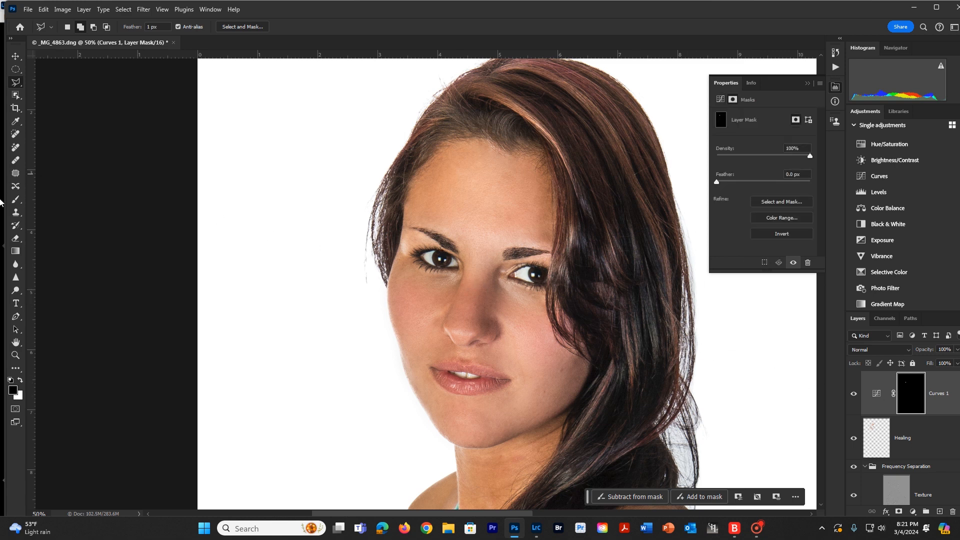
left_click(15, 201)
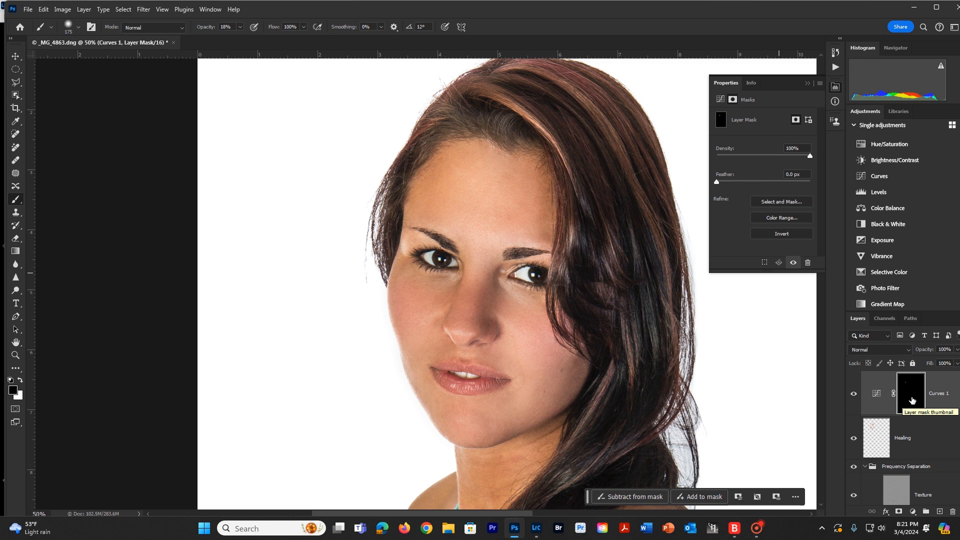
left_click(912, 400, "shift")
left_click(912, 400, "shift")
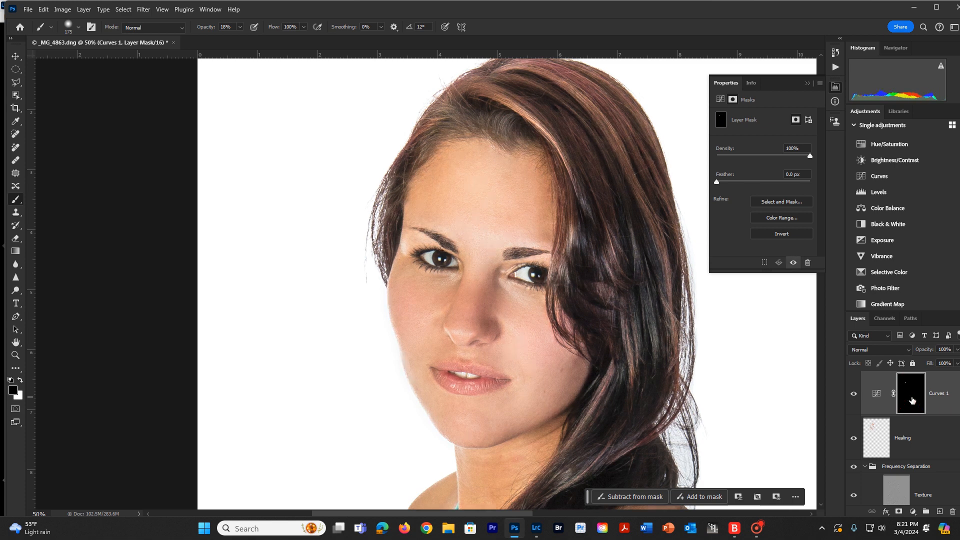
left_click(912, 401, "alt")
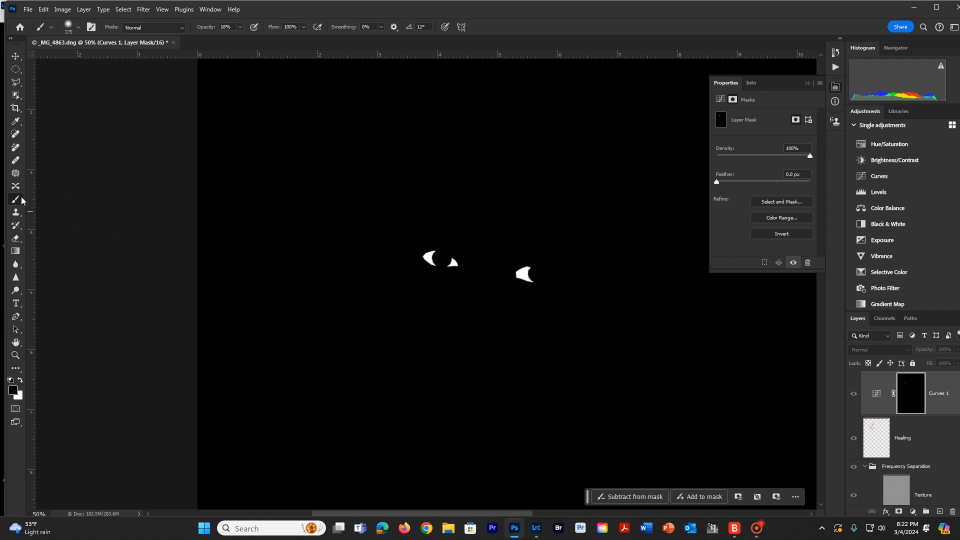
left_click_drag(532, 265, 528, 292)
left_click(902, 399, "alt")
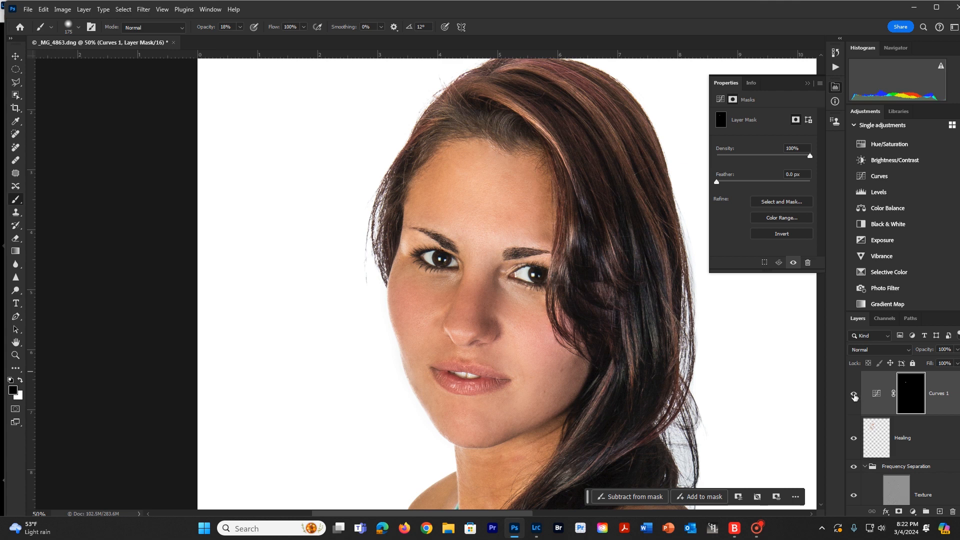
- Compare the portrait with the Curves layer hidden and shown
left_click(854, 395)
left_click(854, 395)
left_click(854, 395)
left_click(854, 395)
left_click(123, 9)
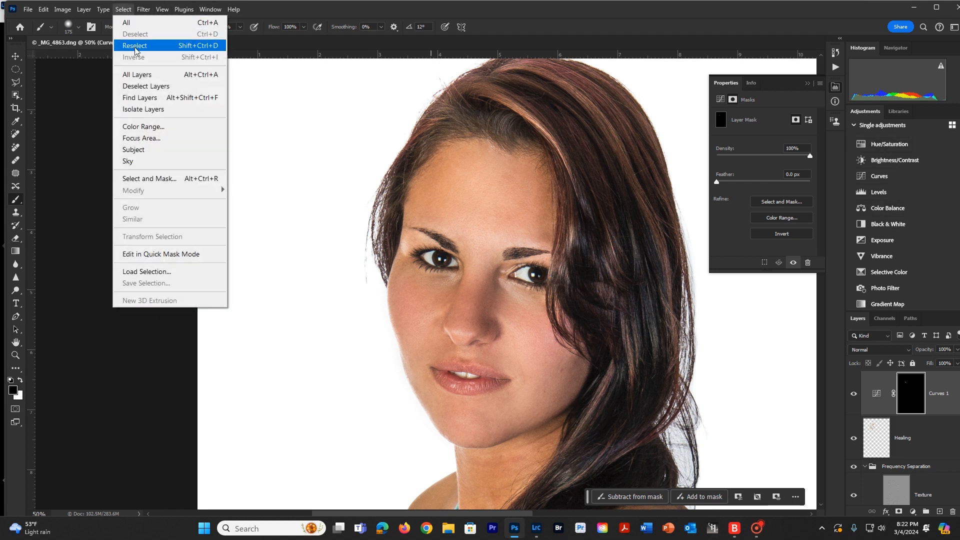
left_click(947, 224)
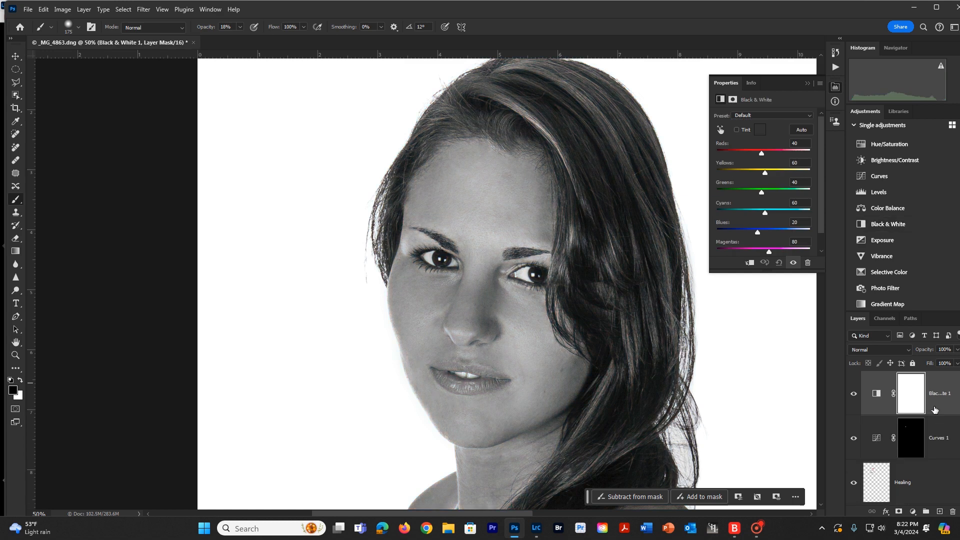
key("ctrl+z")
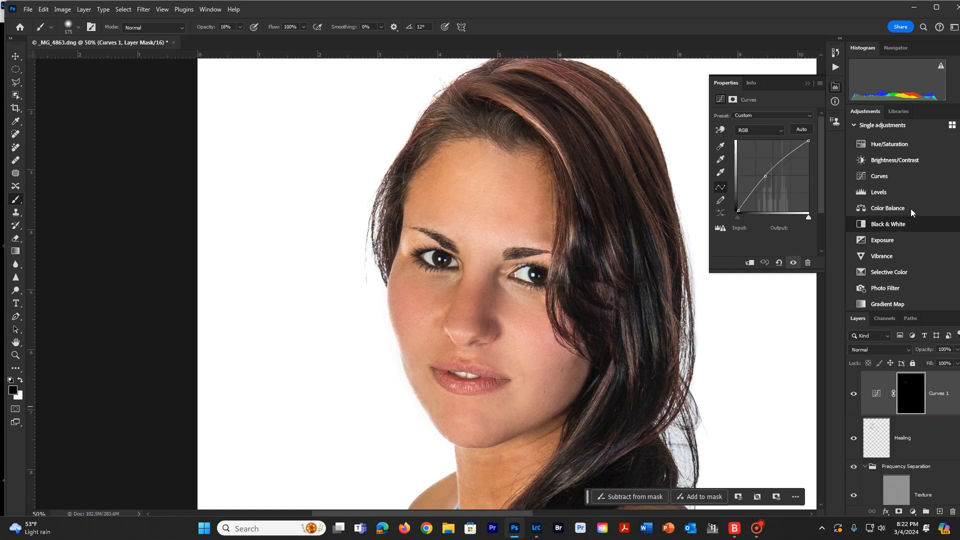
- Add a Hue/Saturation layer that reuses a copy of the Curves 1 mask and set its saturation to -48
left_click(886, 143)
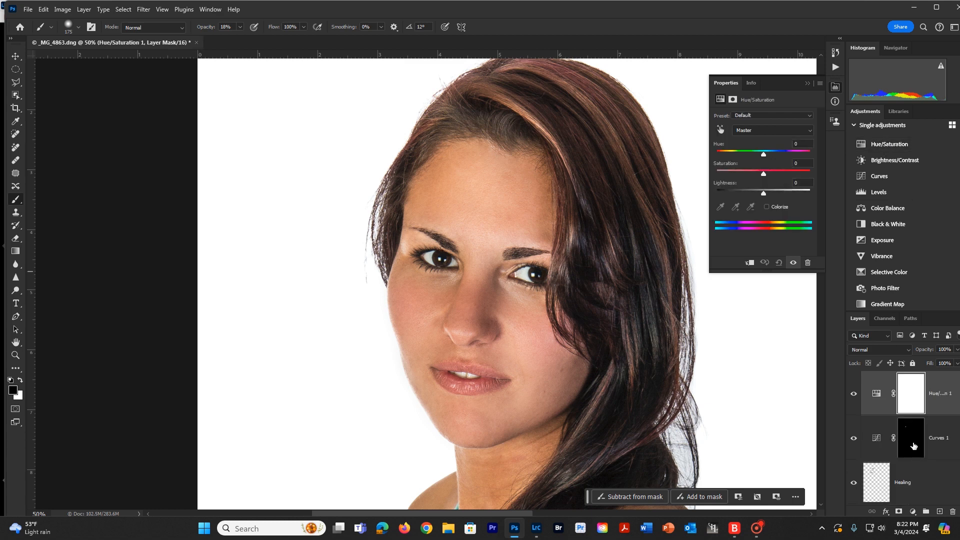
left_click_drag(914, 445, 912, 395)
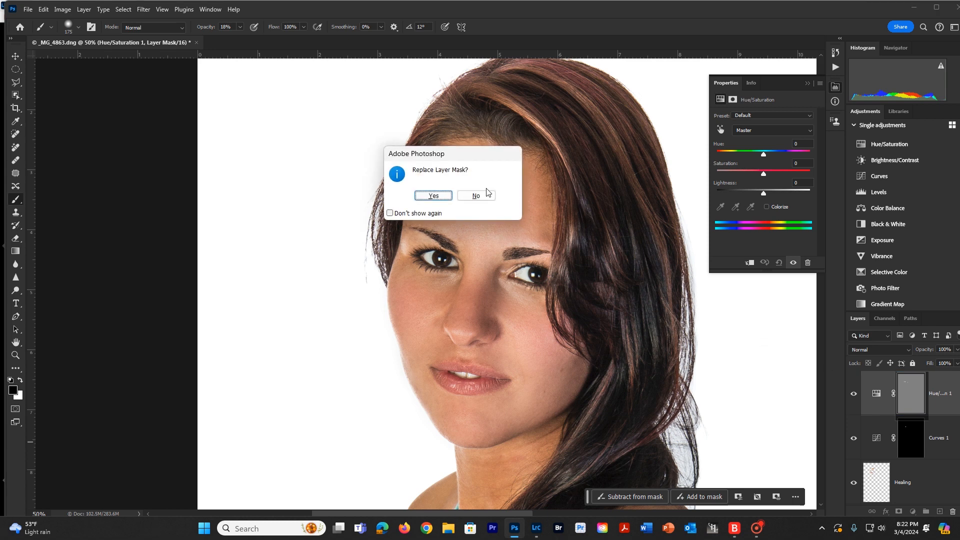
left_click(433, 195)
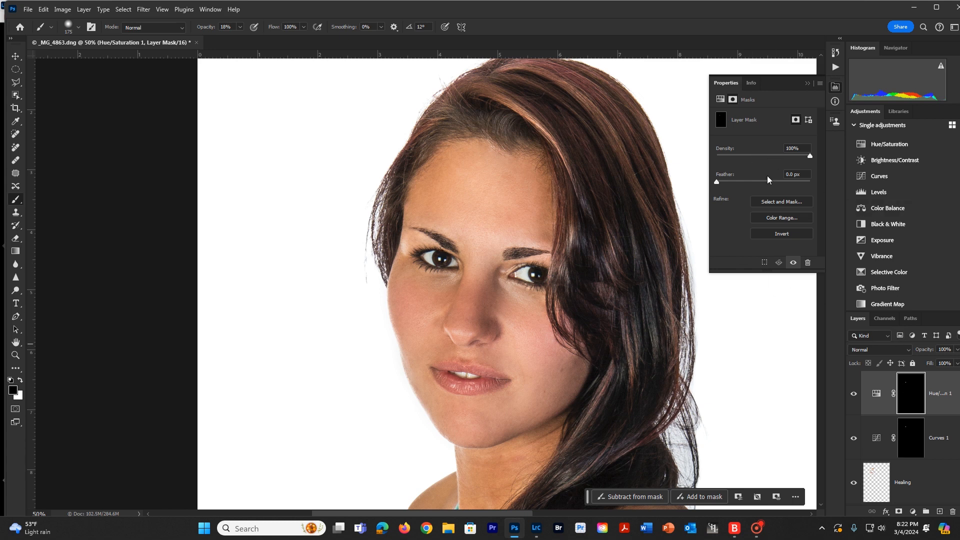
left_click(720, 99)
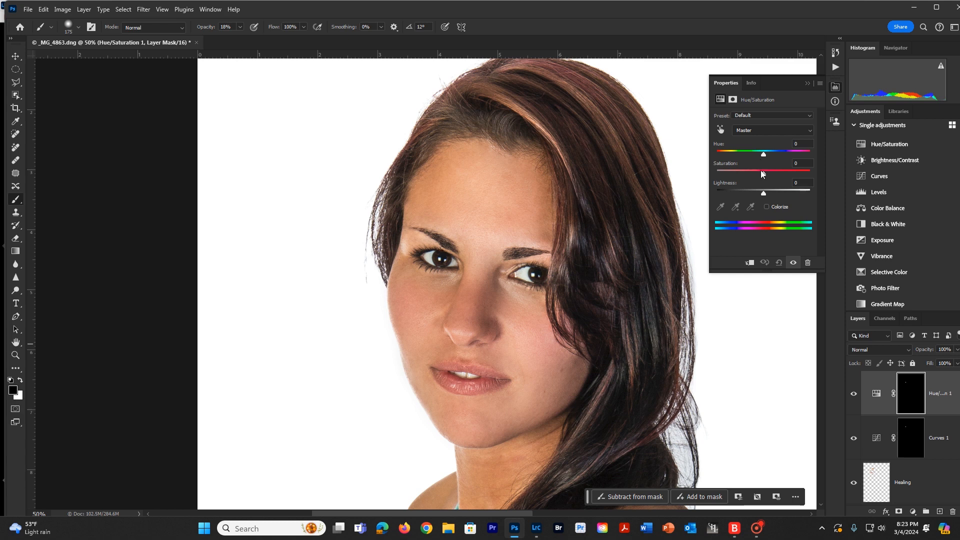
left_click_drag(762, 173, 747, 177)
- Select the iris of the fully visible eye with an elliptical marquee about 0.34 in wide and 0.29 in high
left_click(479, 261)
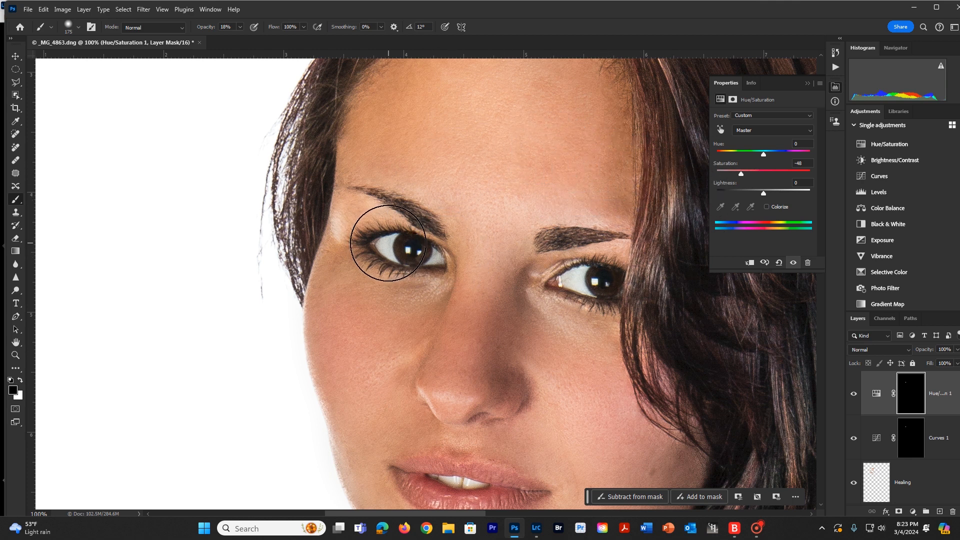
left_click(15, 69)
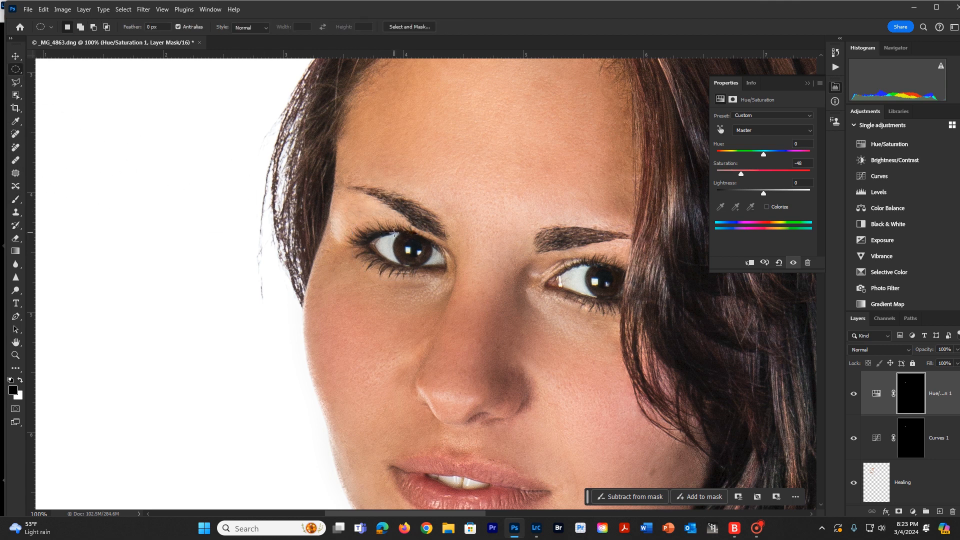
left_click_drag(394, 233, 432, 267)
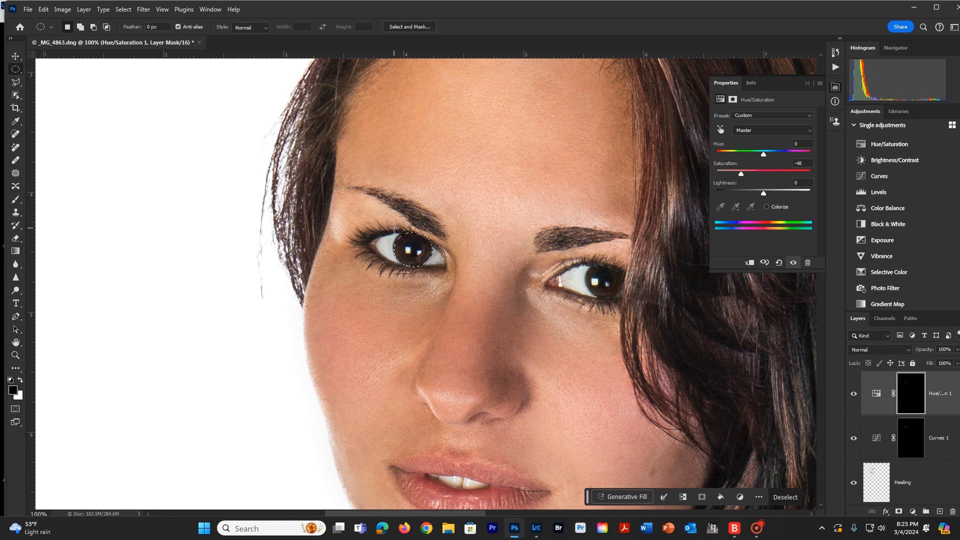
key("alt")
left_click(400, 232)
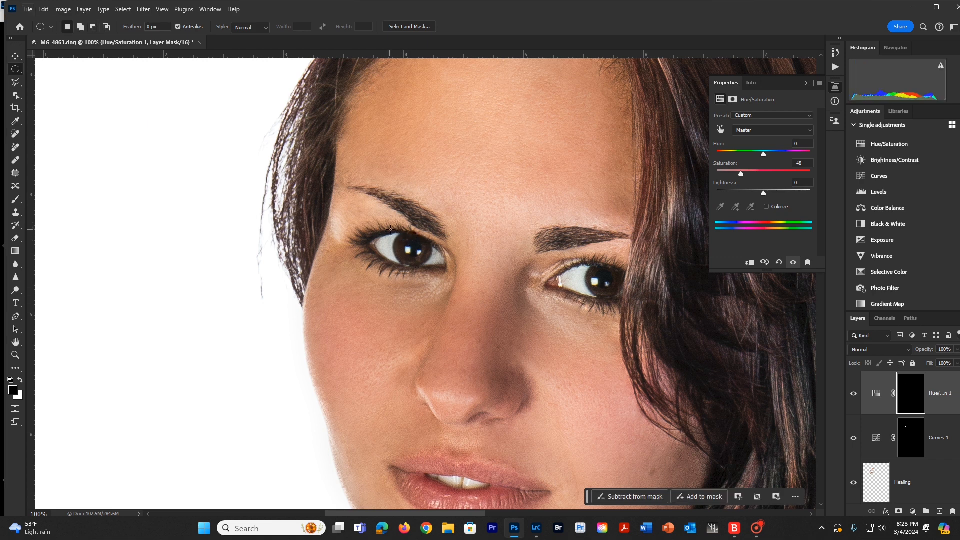
left_click_drag(393, 231, 395, 242)
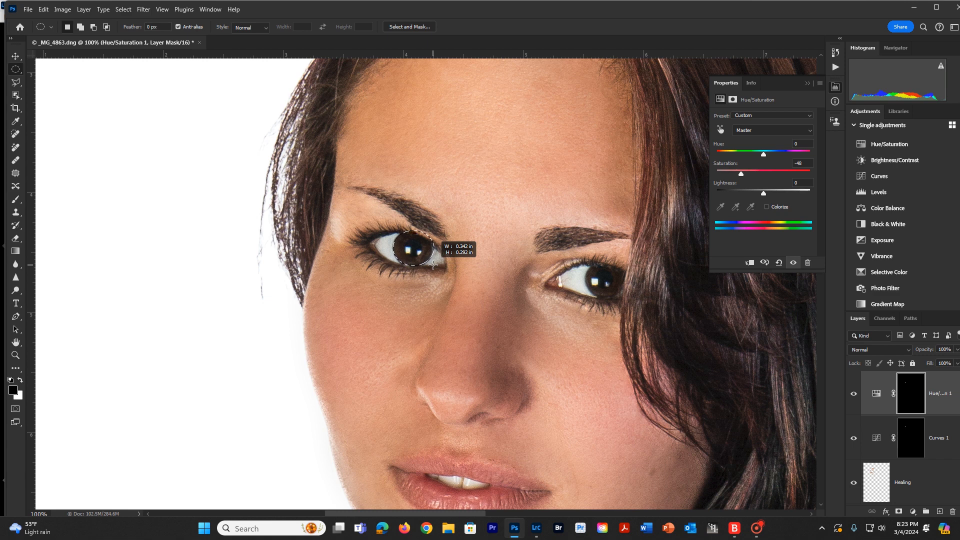
left_click_drag(433, 265, 433, 266)
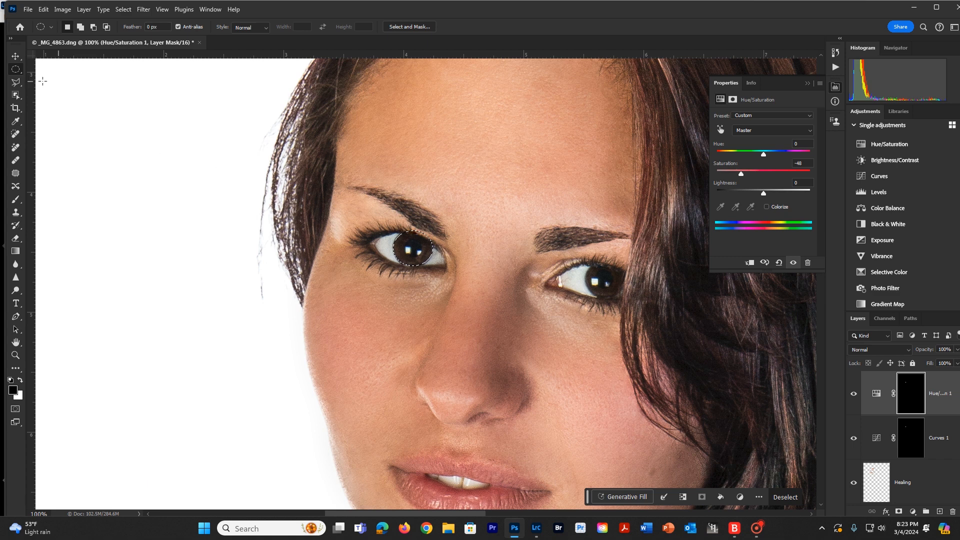
- Subtract the part overlapping the upper eyelid from the iris selection with the Polygonal Lasso
left_click(16, 82)
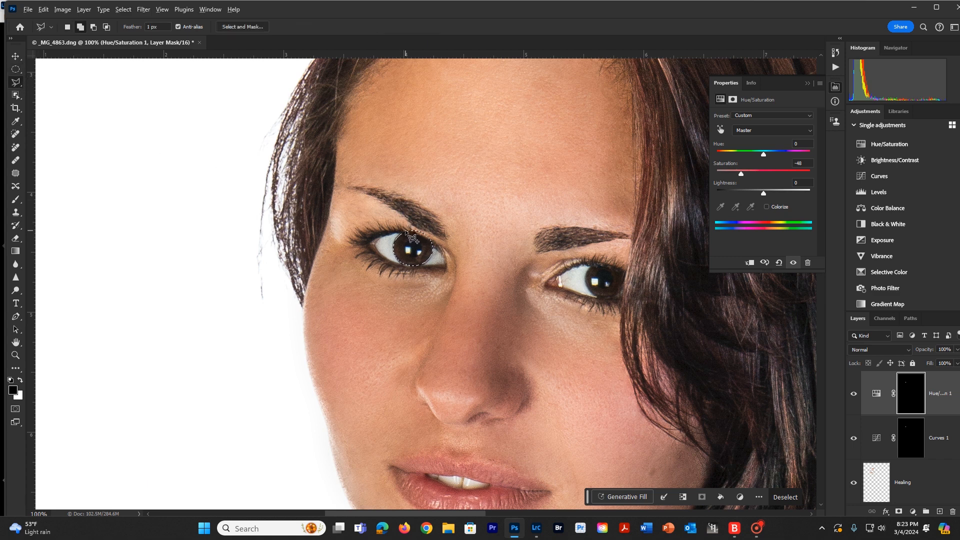
key("alt")
left_click(406, 232, "alt")
left_click(435, 240)
left_click(434, 228)
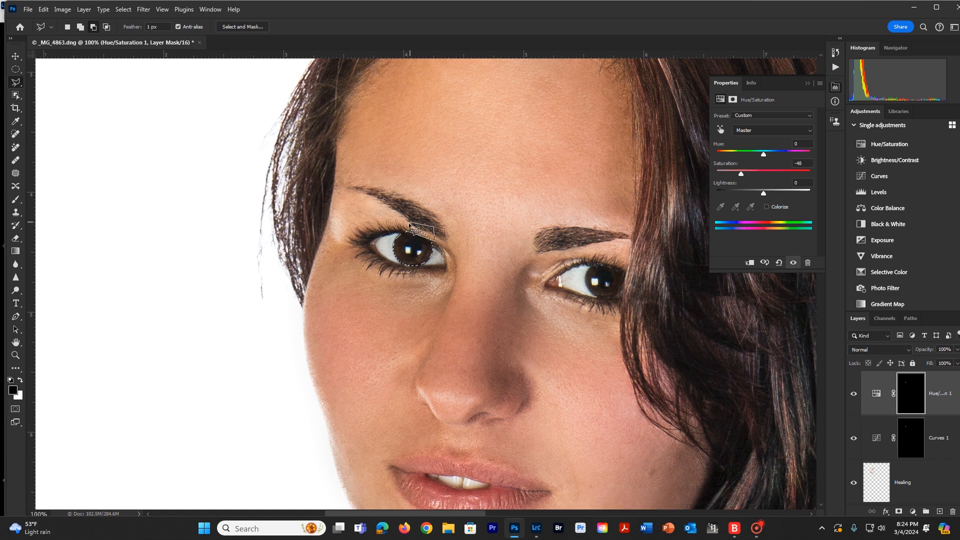
left_click(406, 232)
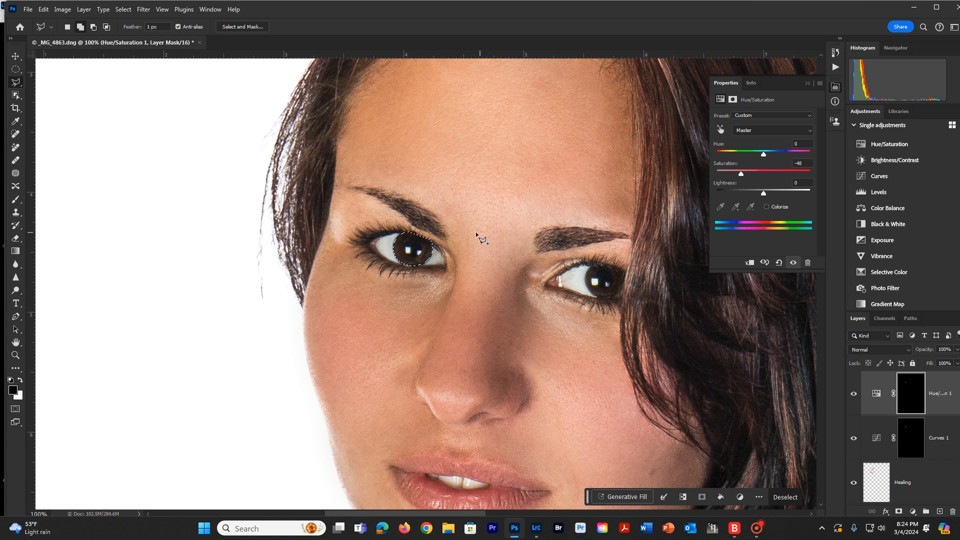
- Add the iris of the eye beside the hair to the selection by outlining it with the Polygonal Lasso
left_click(591, 267)
left_click(585, 271)
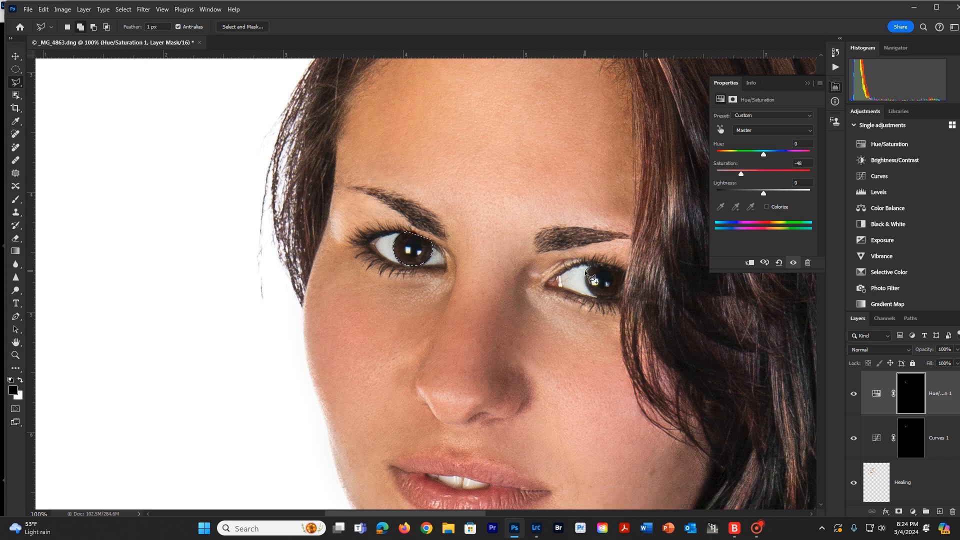
left_click(585, 282)
left_click(589, 291)
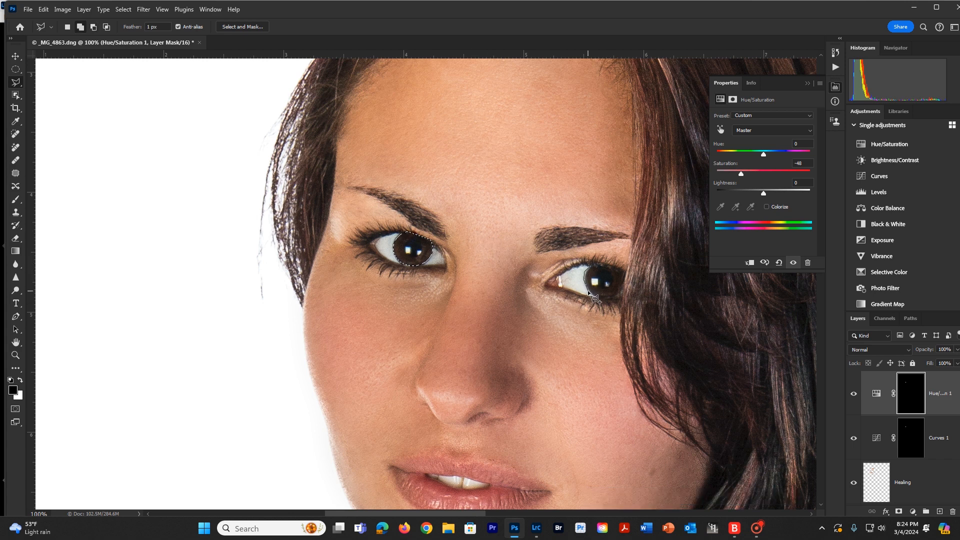
left_click(613, 299)
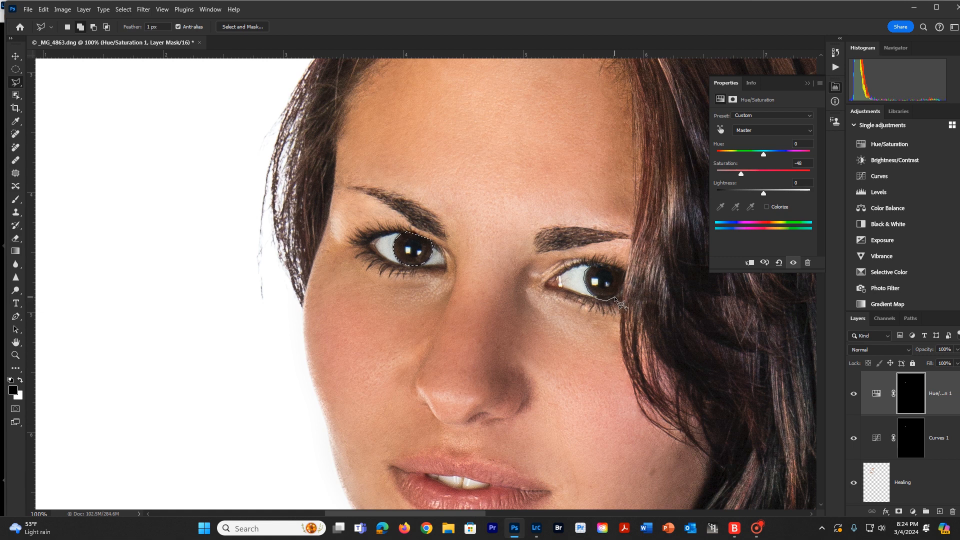
left_click(626, 274)
left_click(591, 270)
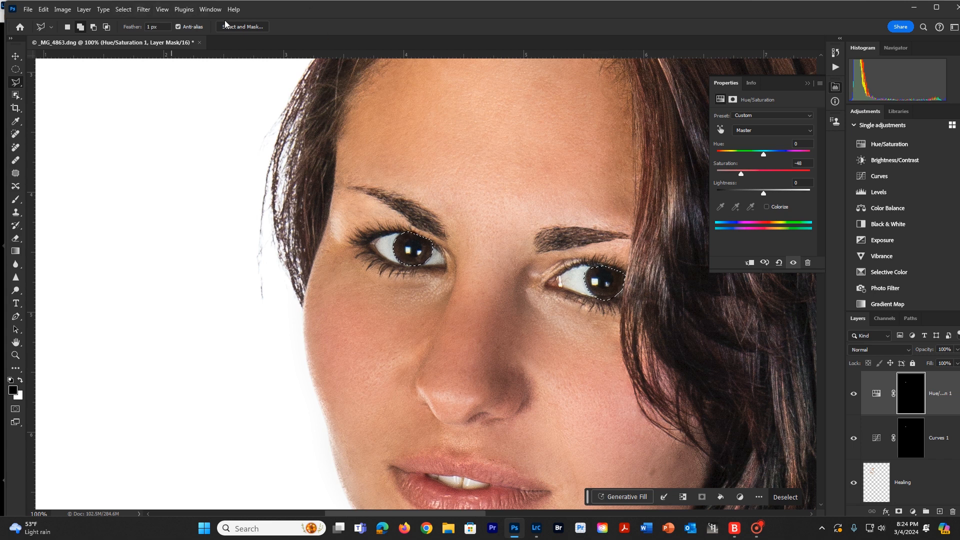
- Feather the selection of both irises by 1.4 px in Select and Mask
left_click(246, 28)
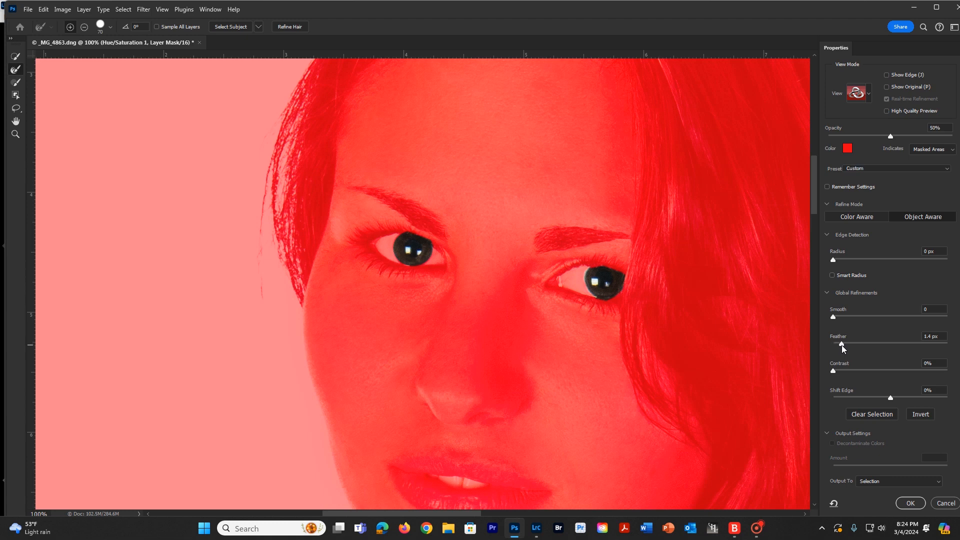
left_click(844, 346)
left_click(911, 503)
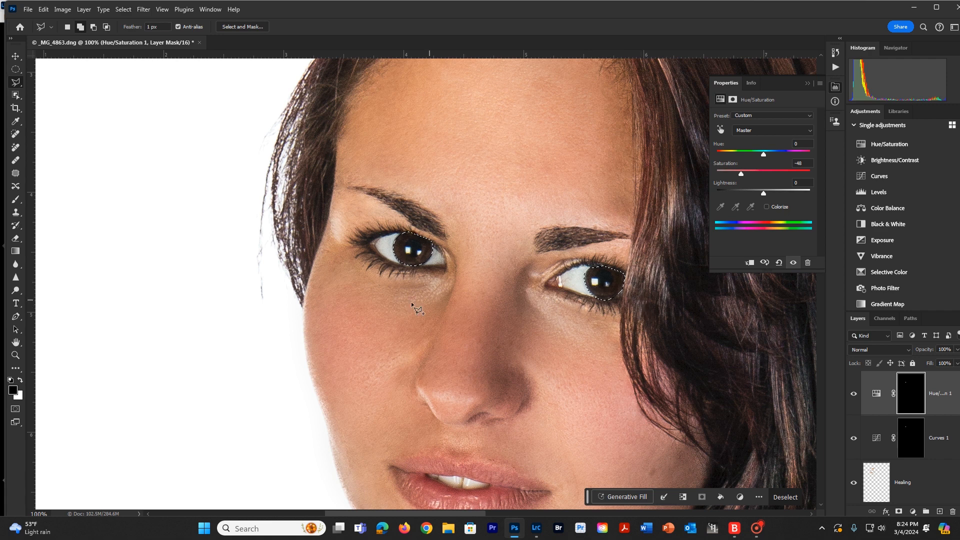
- Add a Curves layer masked to the irises and brighten them with a curve point at input 31, output 45
left_click(882, 177)
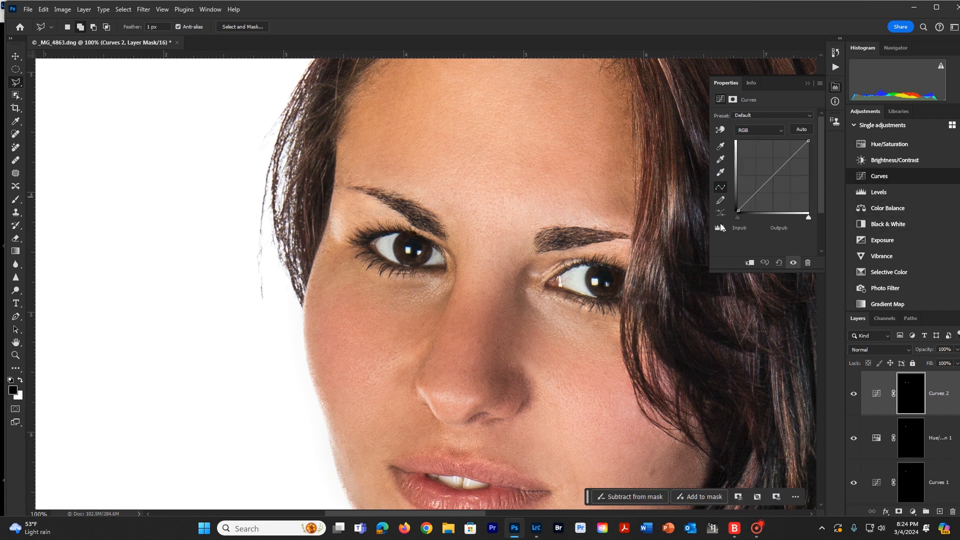
left_click_drag(773, 175, 766, 171)
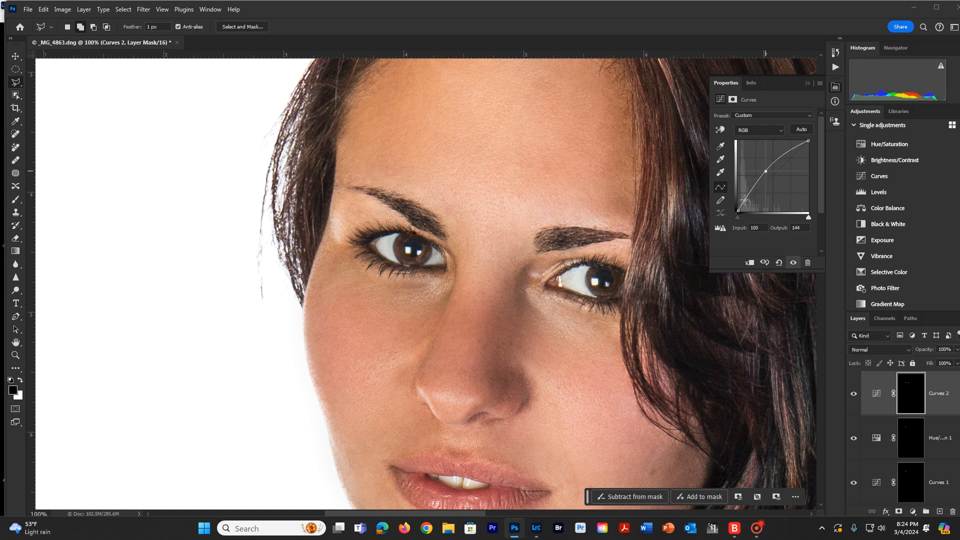
left_click_drag(746, 198, 749, 199)
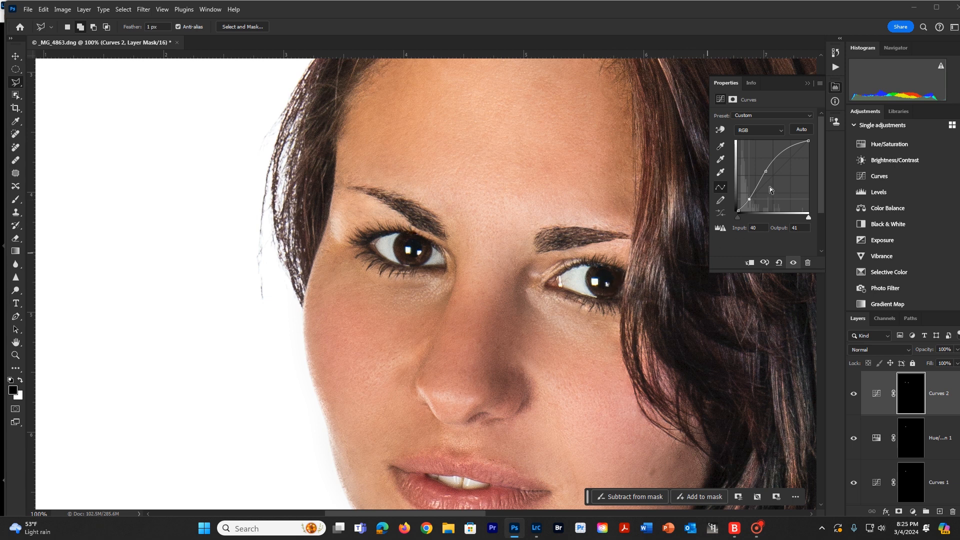
left_click_drag(766, 171, 747, 198)
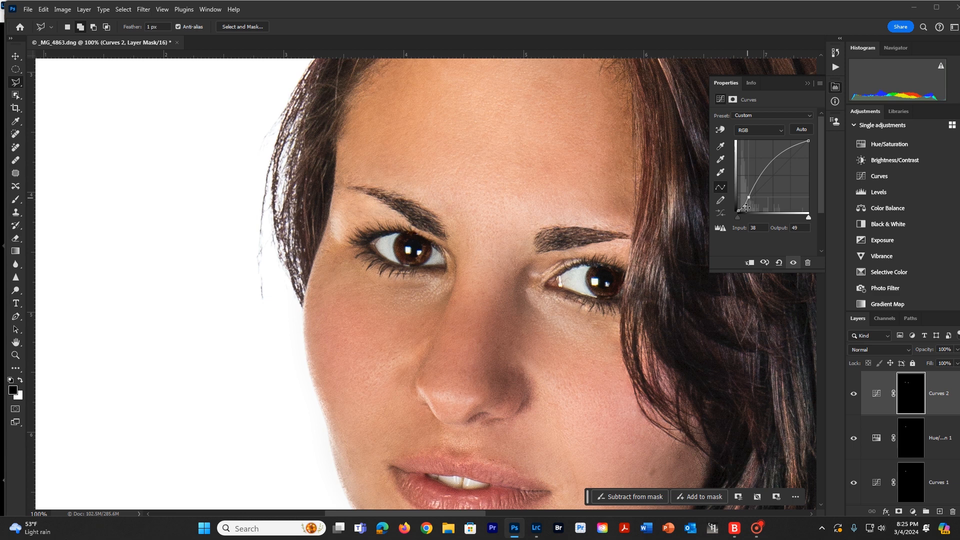
left_click(744, 206)
left_click_drag(744, 207, 748, 200)
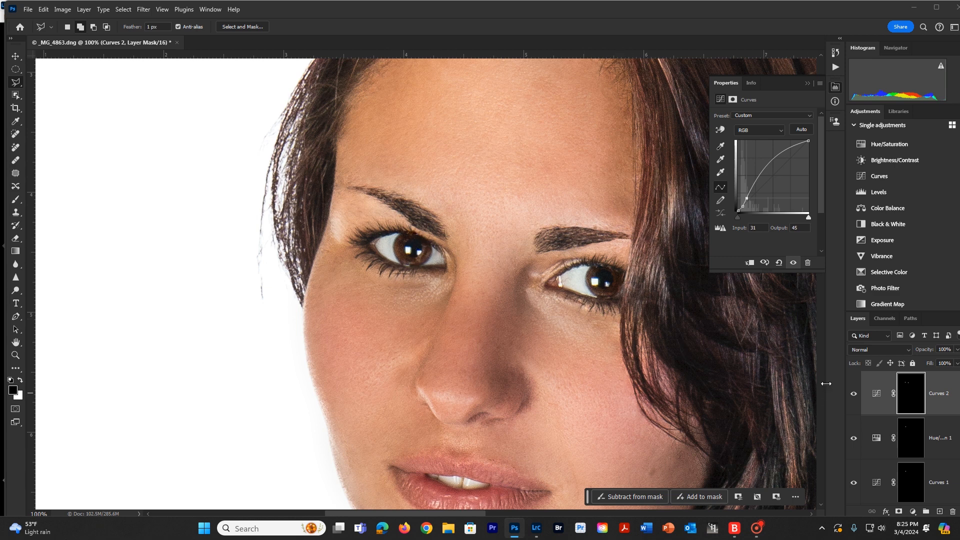
- Compare the irises with the Curves 2 layer hidden and shown
left_click(854, 395)
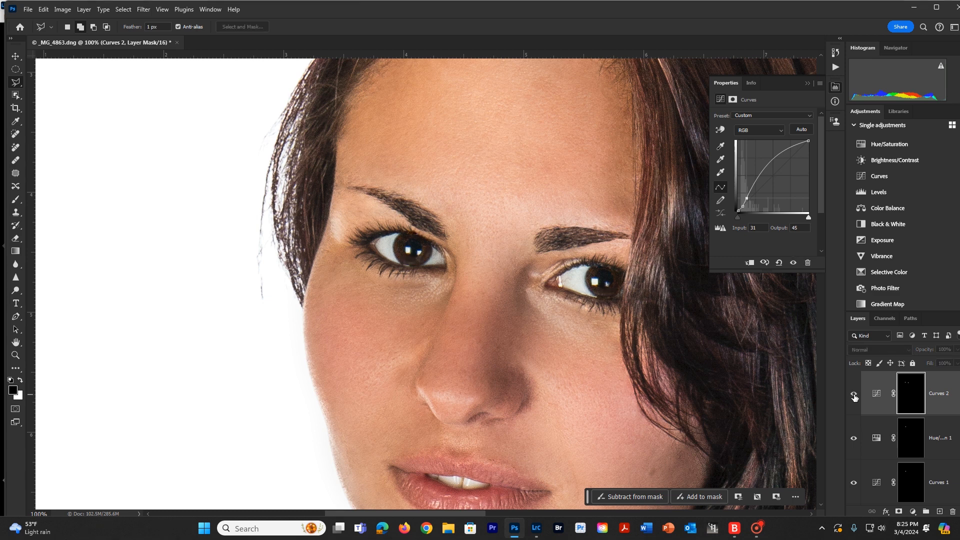
left_click(854, 395)
left_click(854, 395)
left_click(854, 395)
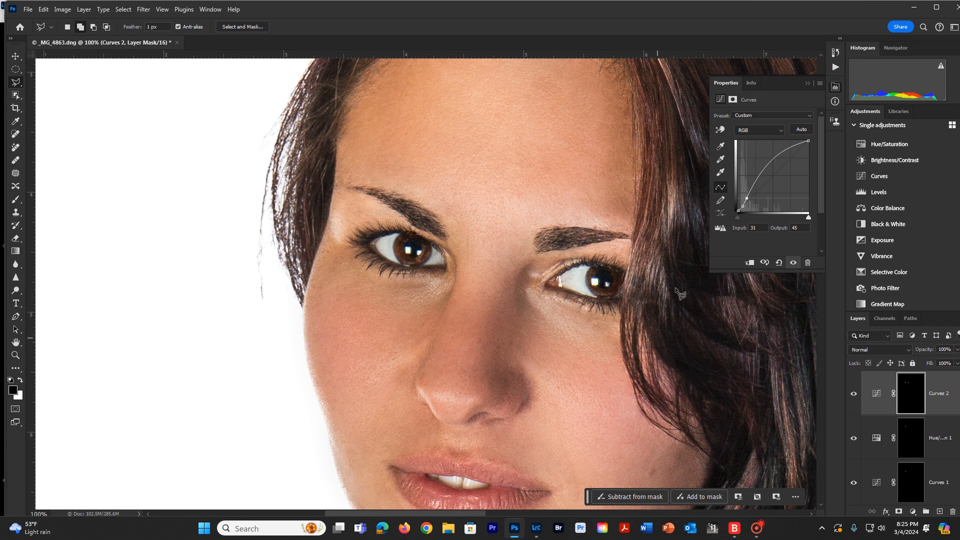
- Display the Blue channel's curve for the iris adjustment
left_click(754, 130)
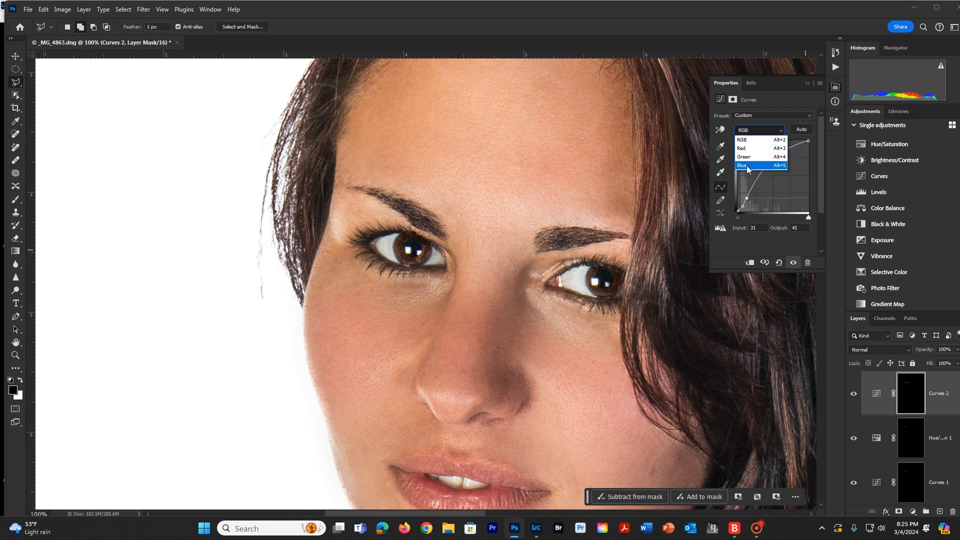
left_click(748, 167)
left_click_drag(774, 175, 812, 140)
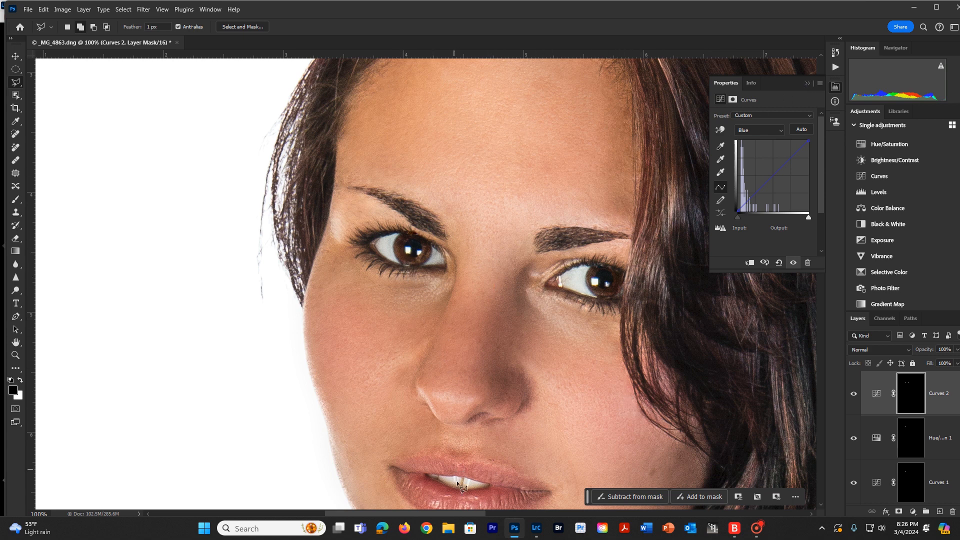
- Set the lasso feather to 5 px and select the lips by tracing a closed polygon around the mouth
scroll(545, 397, "down", 3)
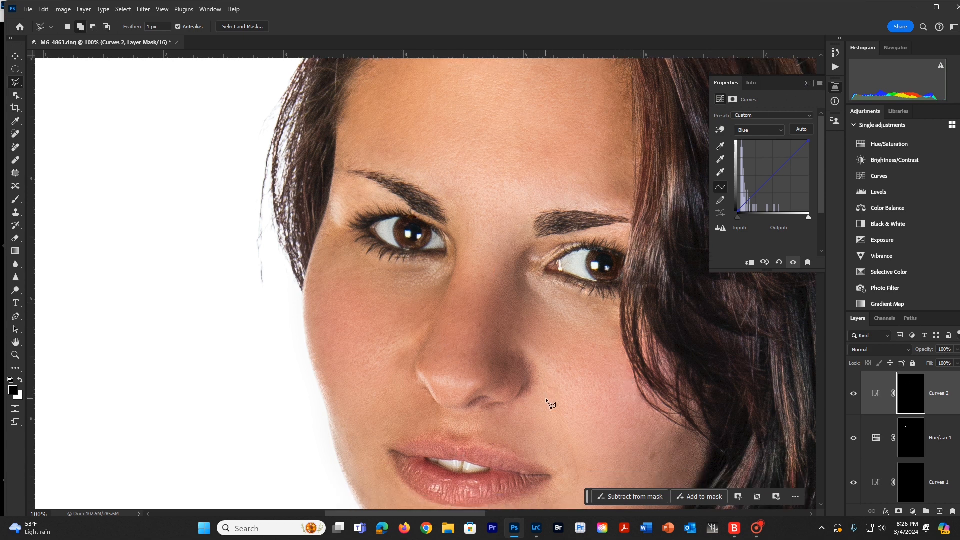
scroll(546, 398, "down", 3)
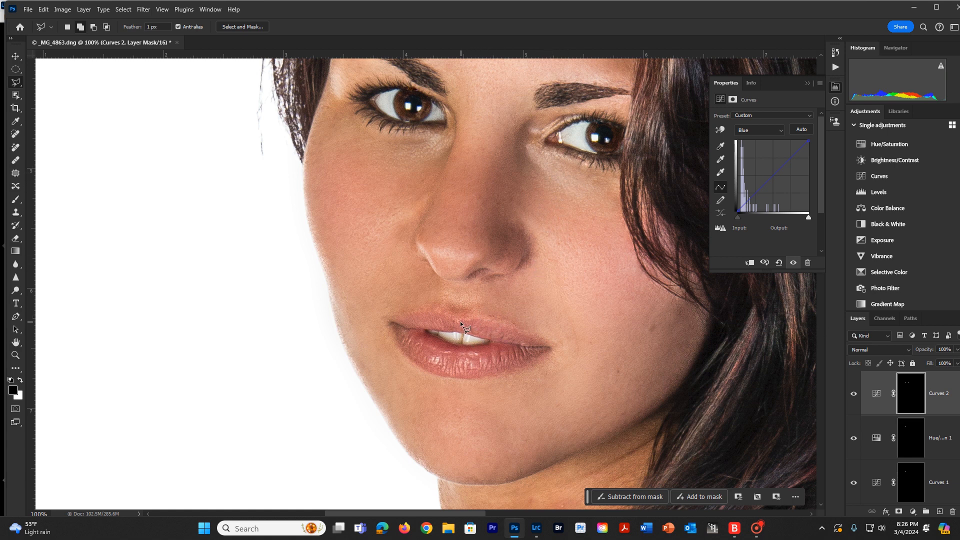
left_click(153, 27)
type("5")
left_click(382, 317)
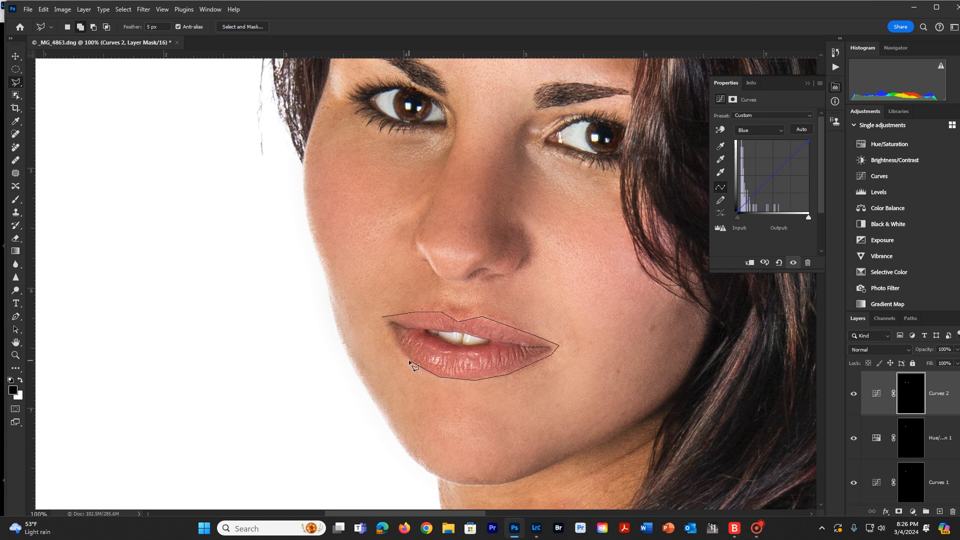
left_click(382, 316)
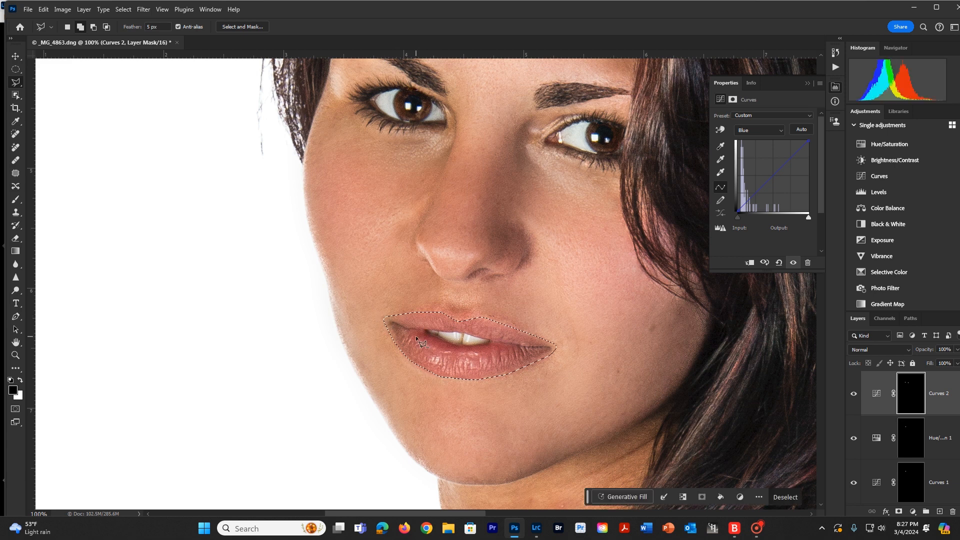
- Subtract the visible teeth area between the lips from the lip selection
key("alt")
left_click(422, 329)
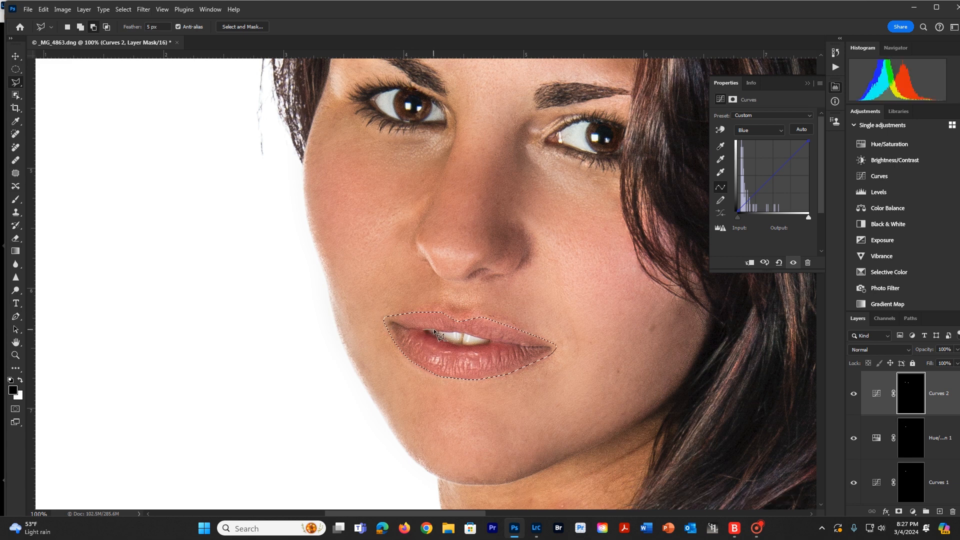
left_click(456, 330)
left_click(473, 335)
left_click(491, 343)
left_click(423, 330)
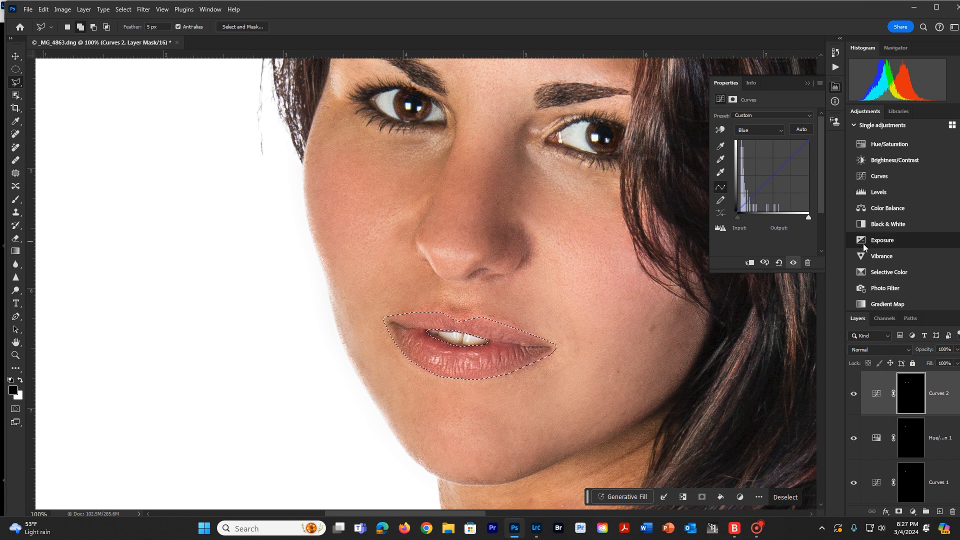
- Add a Hue/Saturation layer masked to the lips with hue -11, saturation +5 and lightness -5
left_click(882, 145)
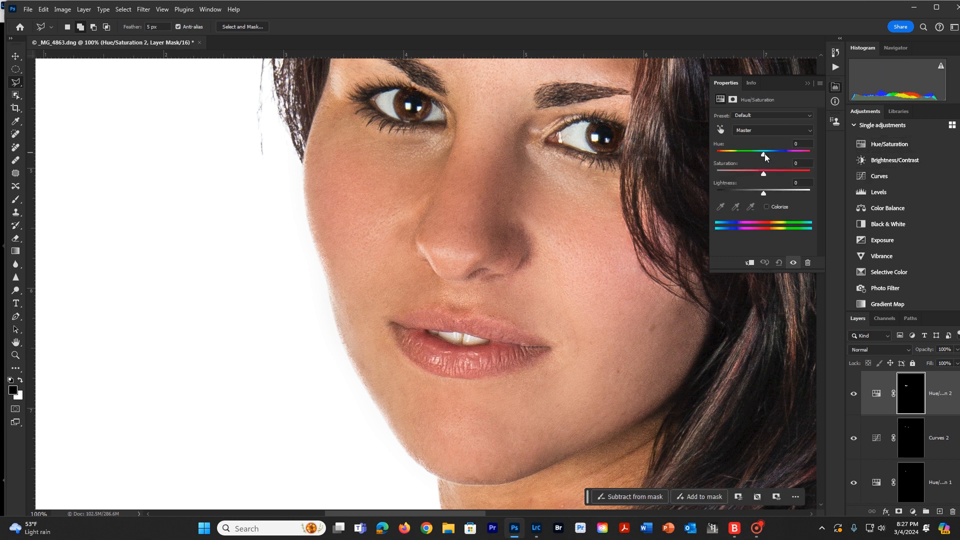
left_click_drag(764, 155, 759, 154)
left_click_drag(764, 174, 767, 172)
left_click_drag(763, 194, 759, 195)
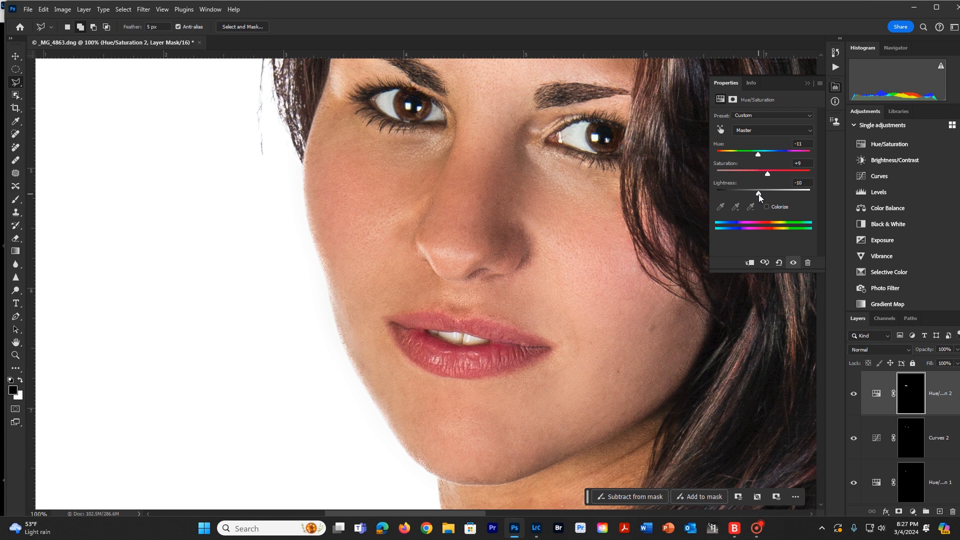
mouse_move(759, 194)
left_mouse_down()
mouse_move(775, 193)
mouse_move(760, 199)
left_mouse_up()
mouse_move(770, 173)
left_mouse_down()
mouse_move(748, 173)
mouse_move(786, 175)
mouse_move(762, 177)
mouse_move(772, 174)
left_mouse_up()
- Set the lasso feather to 1 px and select the visible teeth by tracing a closed polygon around them
left_click(461, 340, "ctrl")
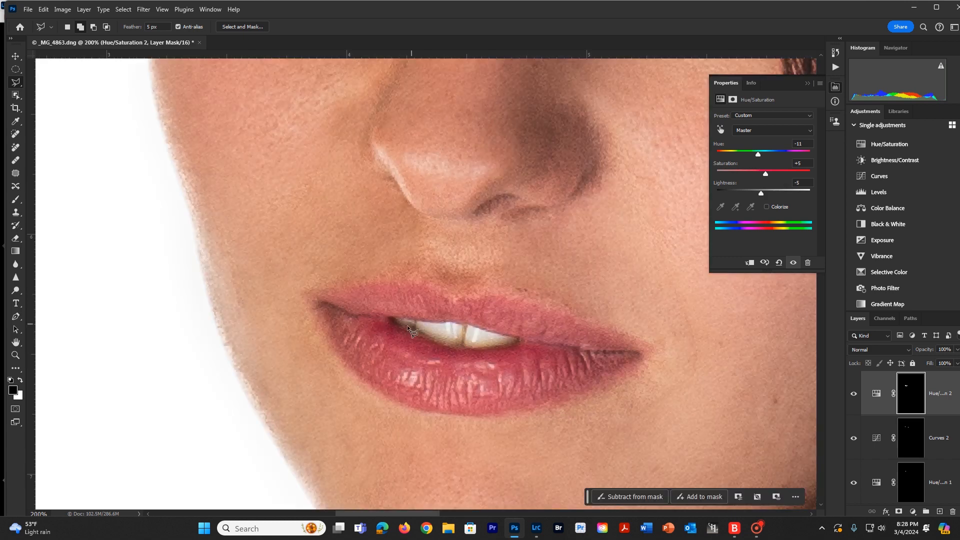
left_click(388, 315)
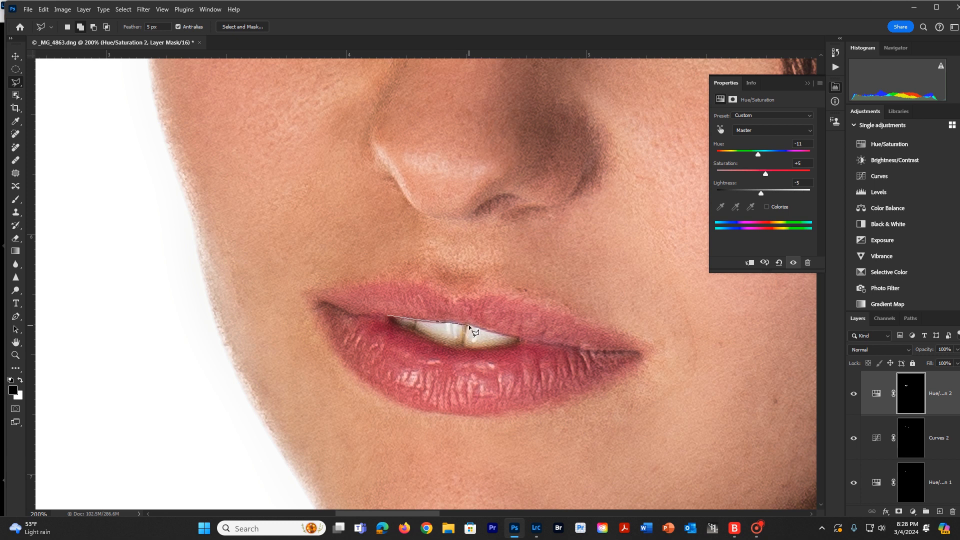
double_click(492, 338)
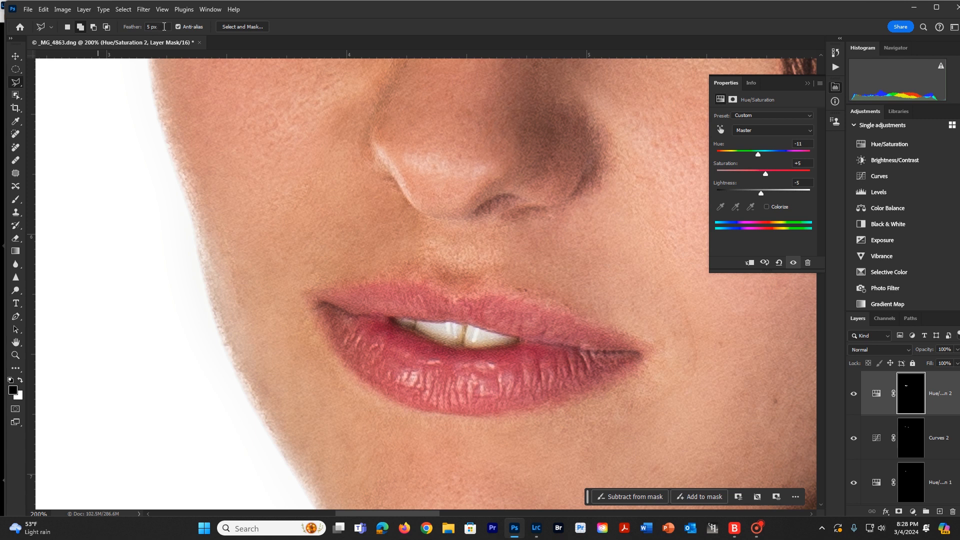
left_click_drag(164, 27, 134, 27)
key("Return")
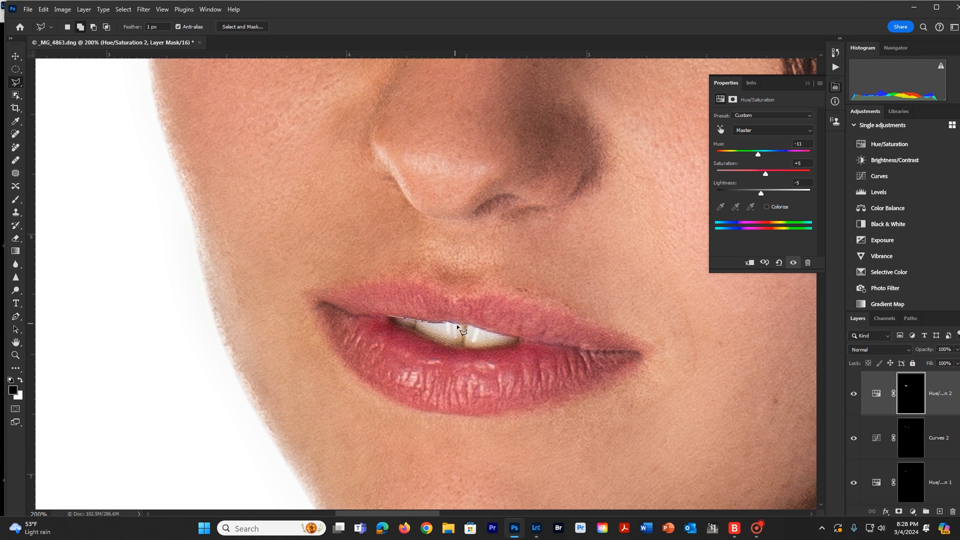
left_click(518, 340)
left_click(388, 319)
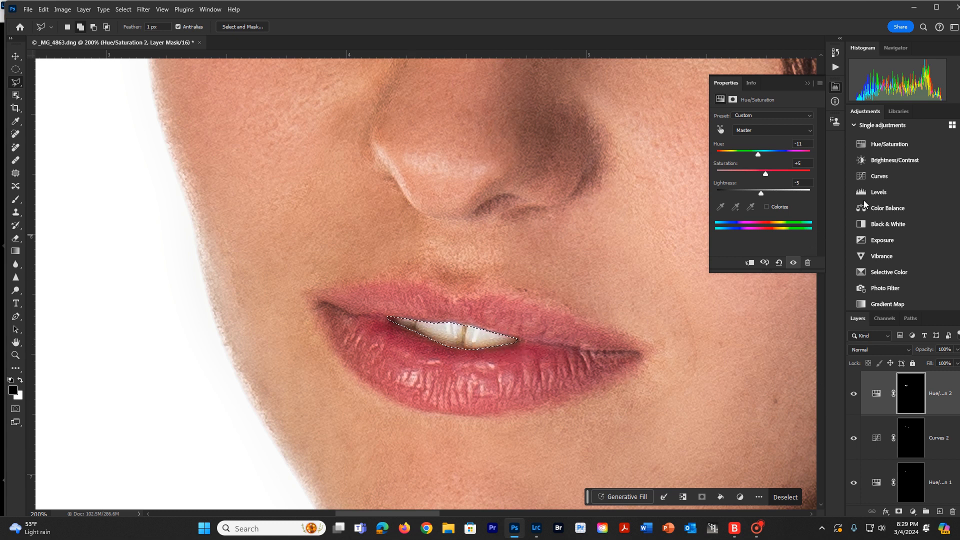
- Add a Hue/Saturation layer masked to the teeth with saturation -37 and lightness 0
left_click(898, 149)
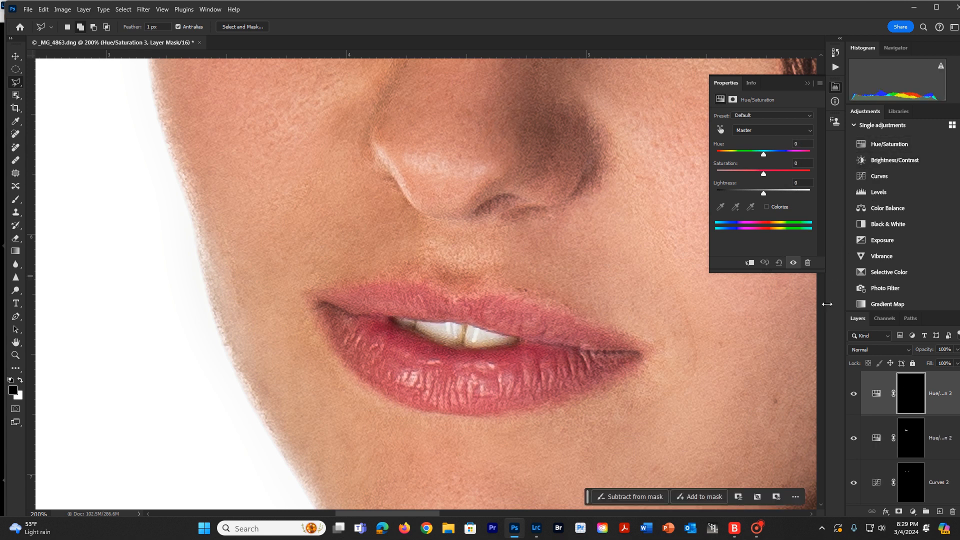
left_click_drag(765, 172, 754, 174)
left_click_drag(765, 193, 770, 193)
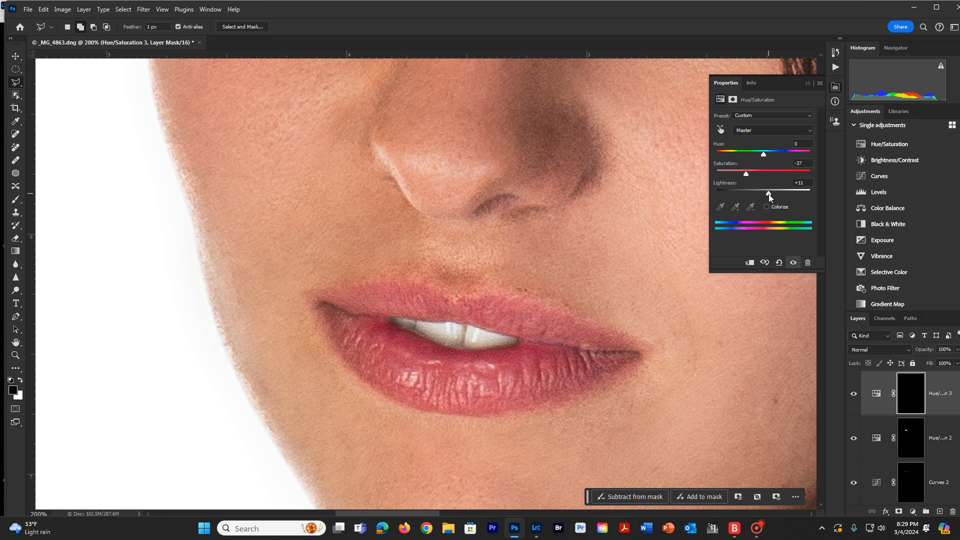
left_click_drag(769, 194, 763, 196)
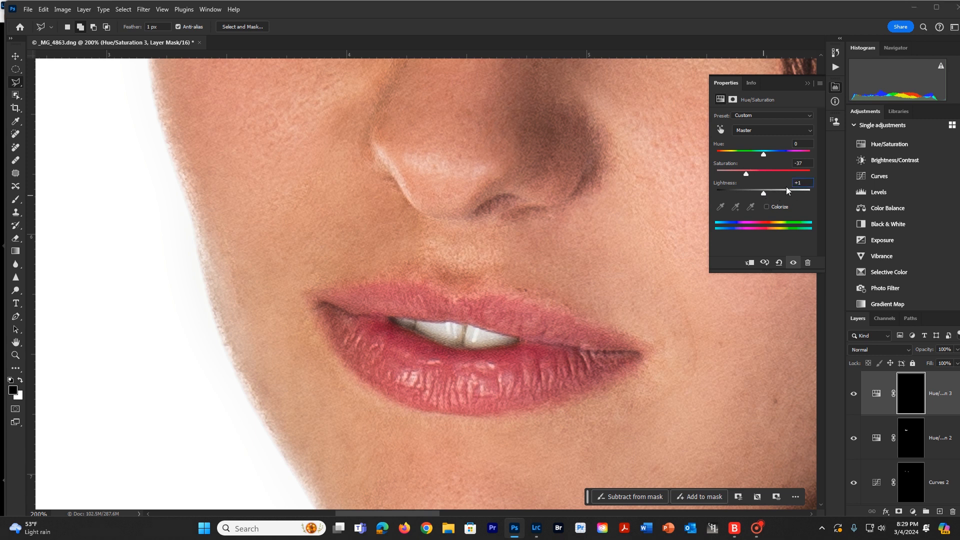
type("0")
key("Return")
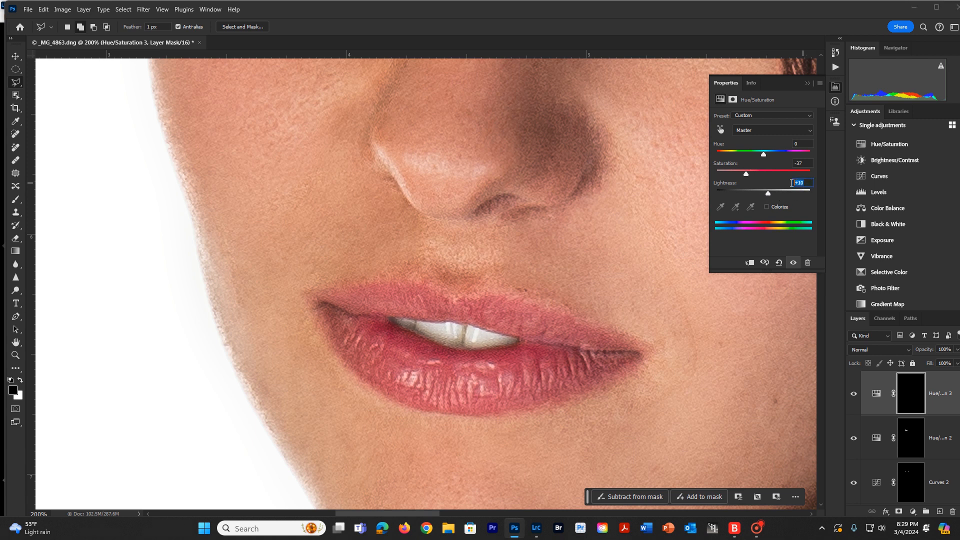
type("0")
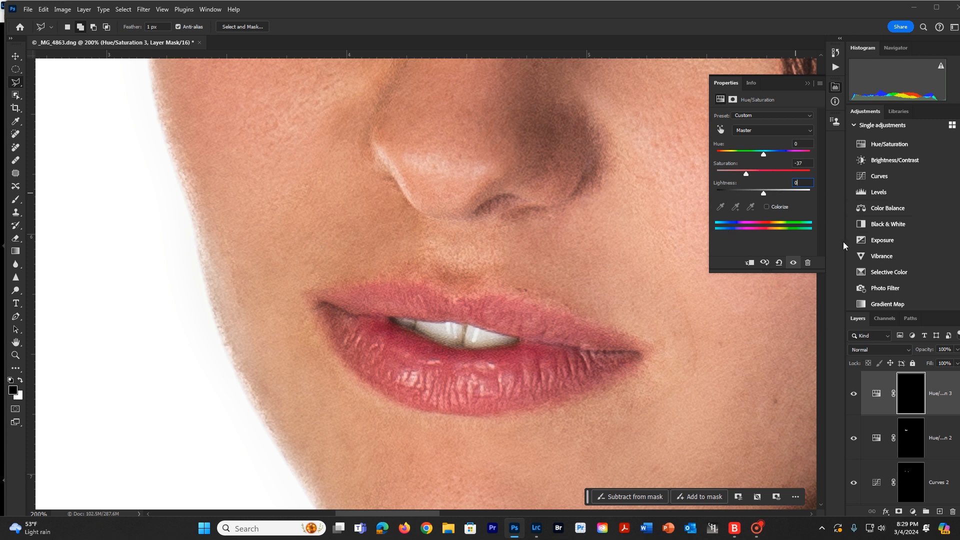
- Add a Curves layer above the teeth adjustment and replace its mask with the teeth mask
left_click(874, 176)
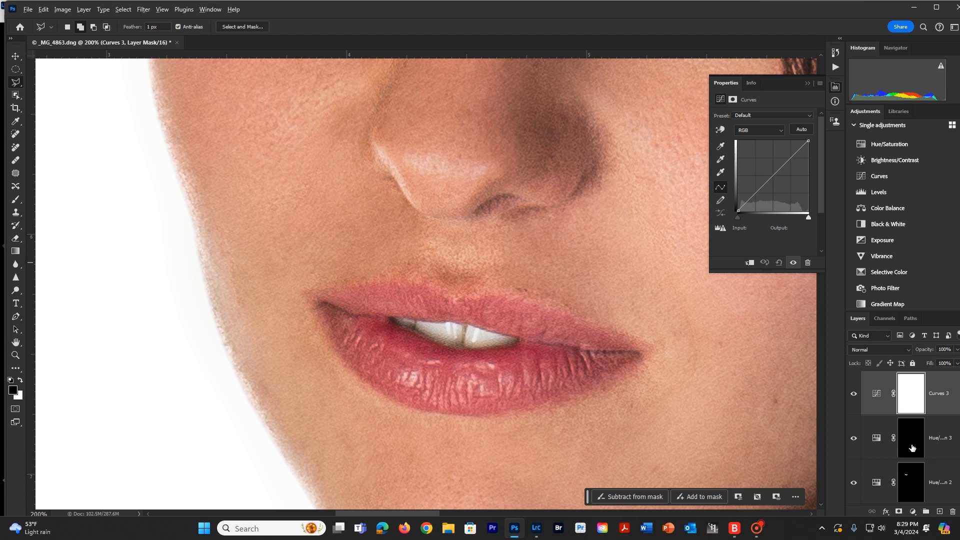
left_click_drag(912, 448, 912, 396)
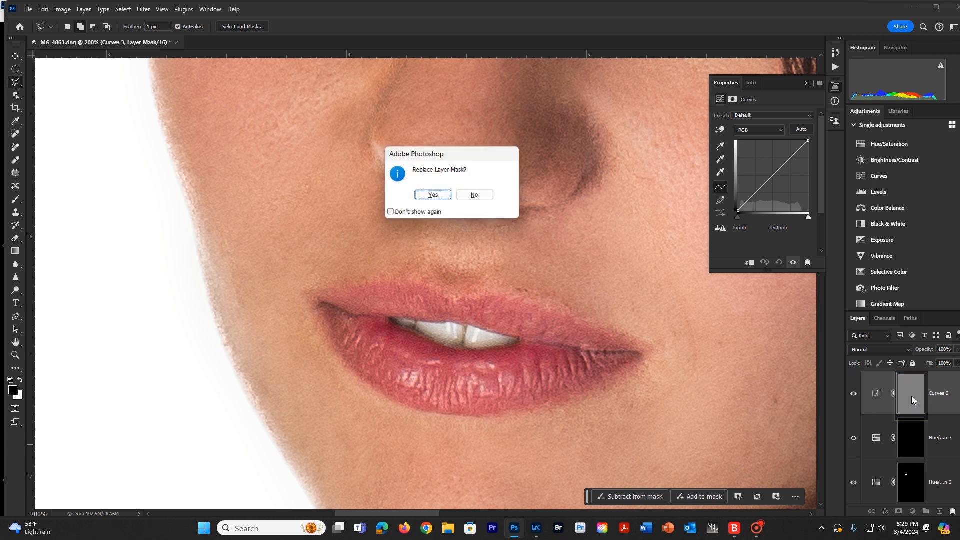
left_click(434, 195)
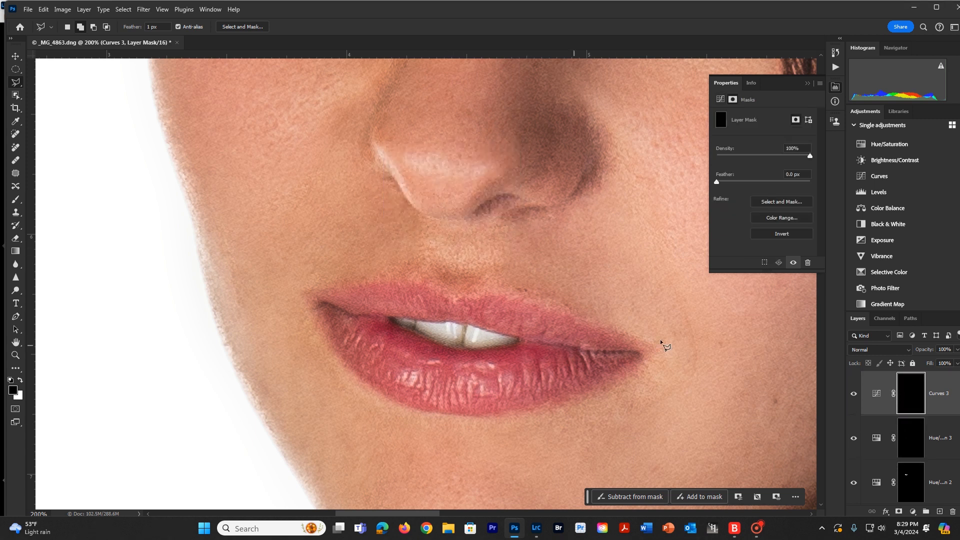
- Brighten the teeth by raising the RGB curve's midtones, and anchor the shadows with a point at input 47, output 40
left_click(719, 100)
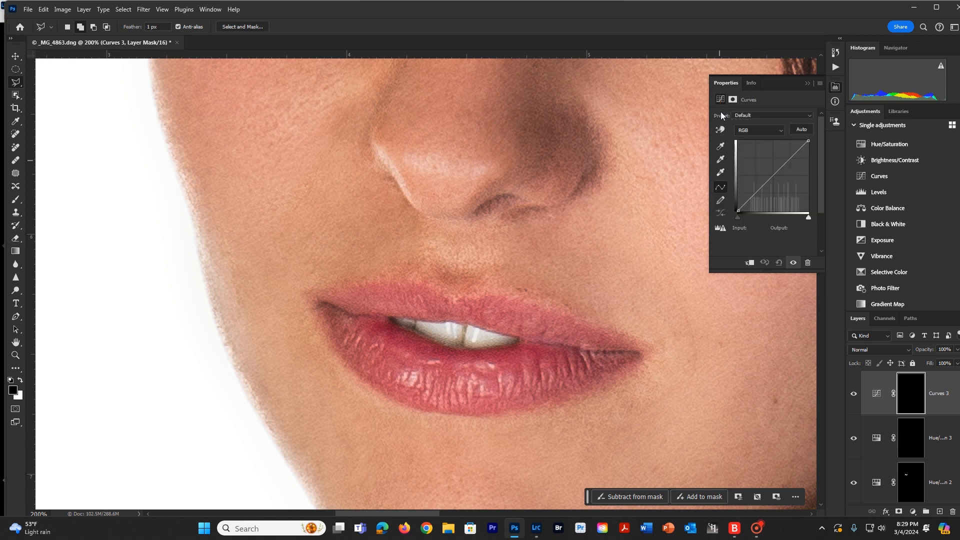
left_click_drag(771, 178, 769, 175)
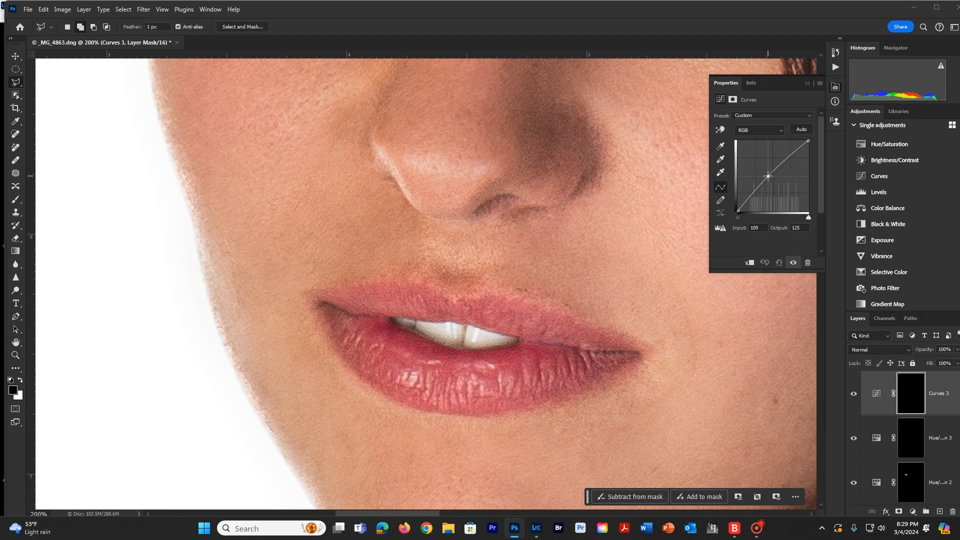
left_click(749, 198)
mouse_move(750, 199)
left_mouse_down()
mouse_move(766, 175)
mouse_move(752, 200)
left_mouse_up()
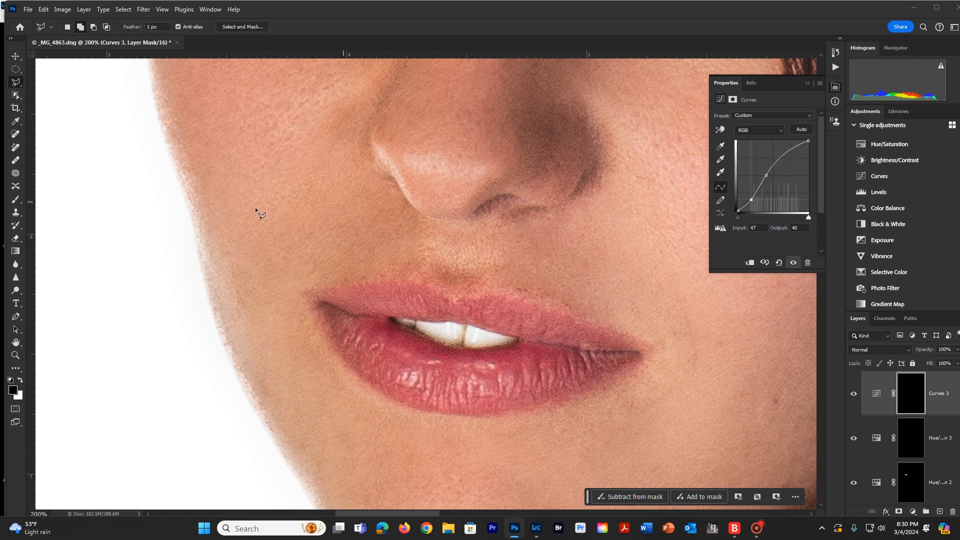
- Group all adjustment layers from Curves 1 up to Curves 3
left_click(15, 355)
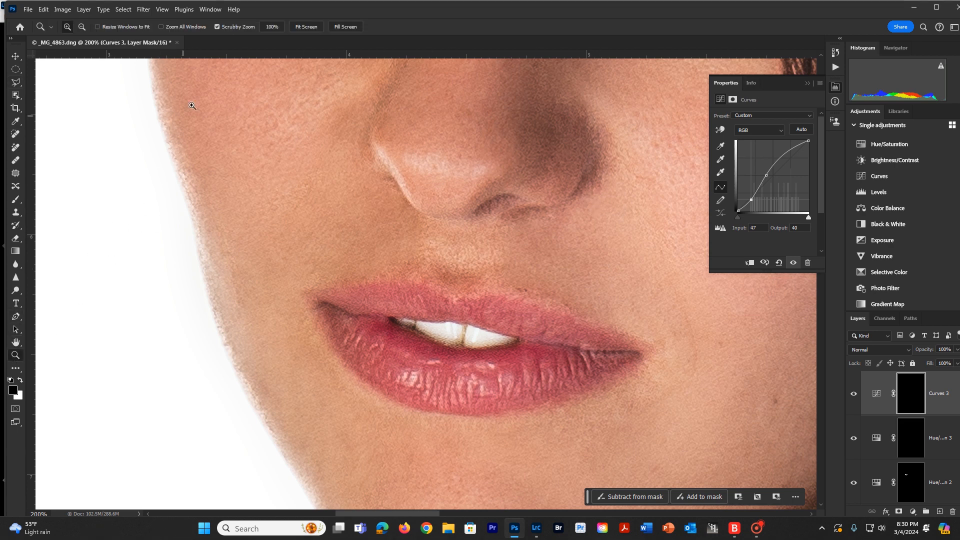
left_click(307, 26)
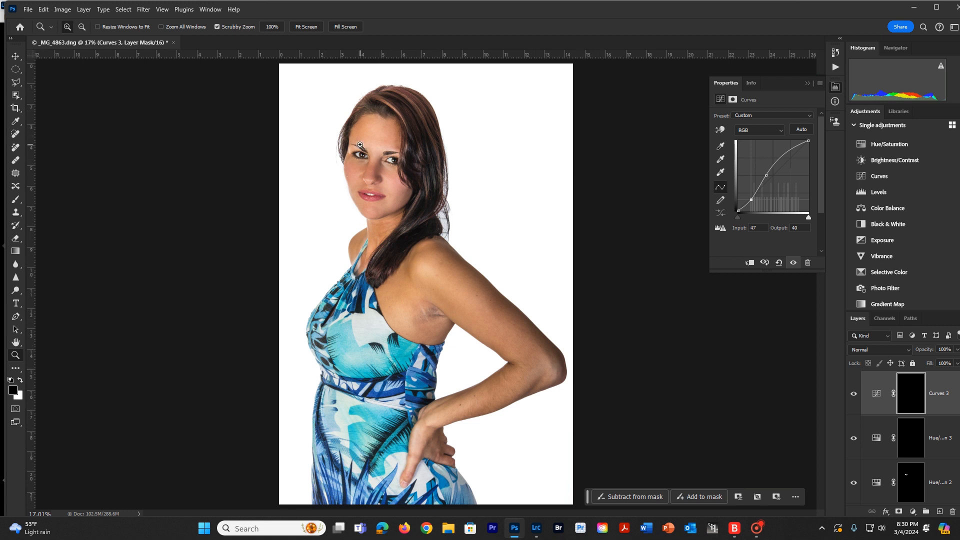
left_click_drag(355, 112, 373, 176)
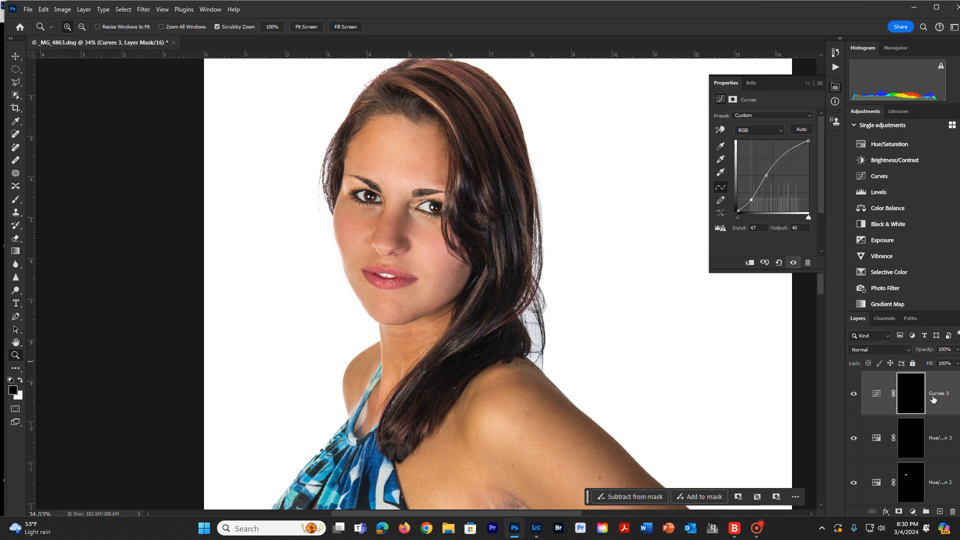
scroll(933, 397, "down", 3)
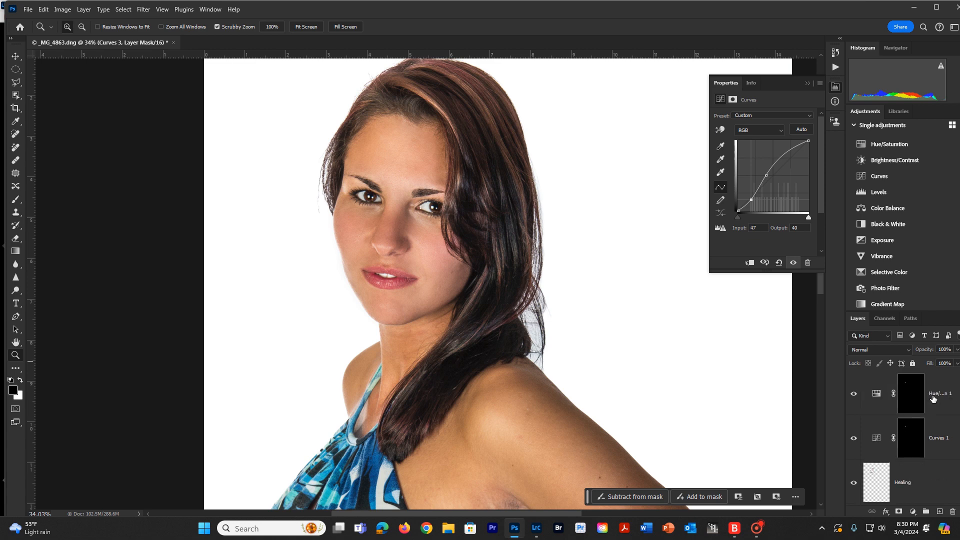
left_click(938, 439)
scroll(945, 426, "up", 3)
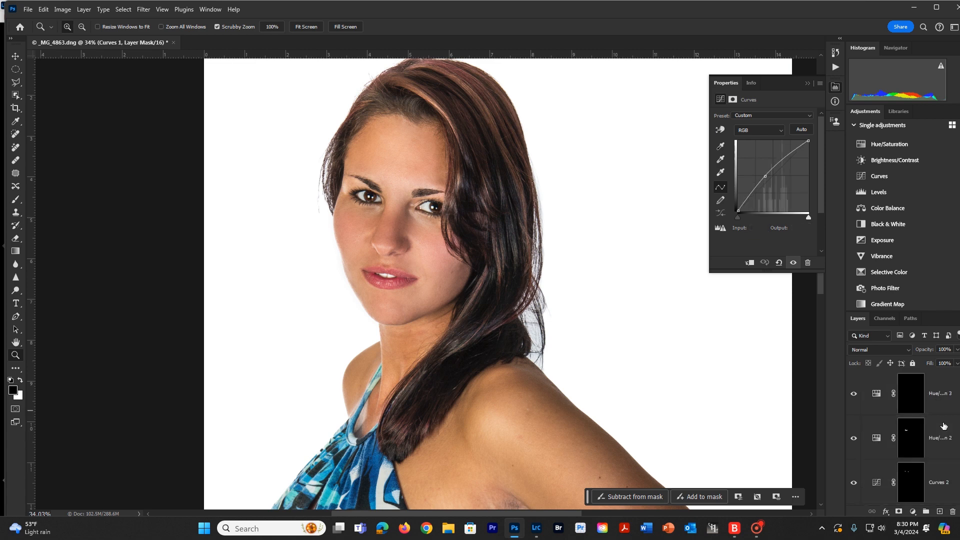
scroll(942, 428, "up", 1)
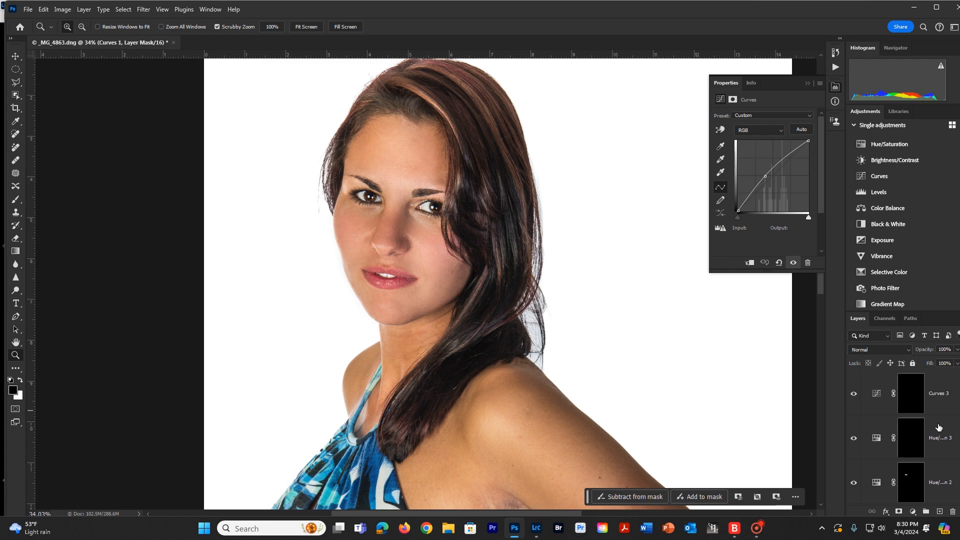
left_click(941, 387, "shift")
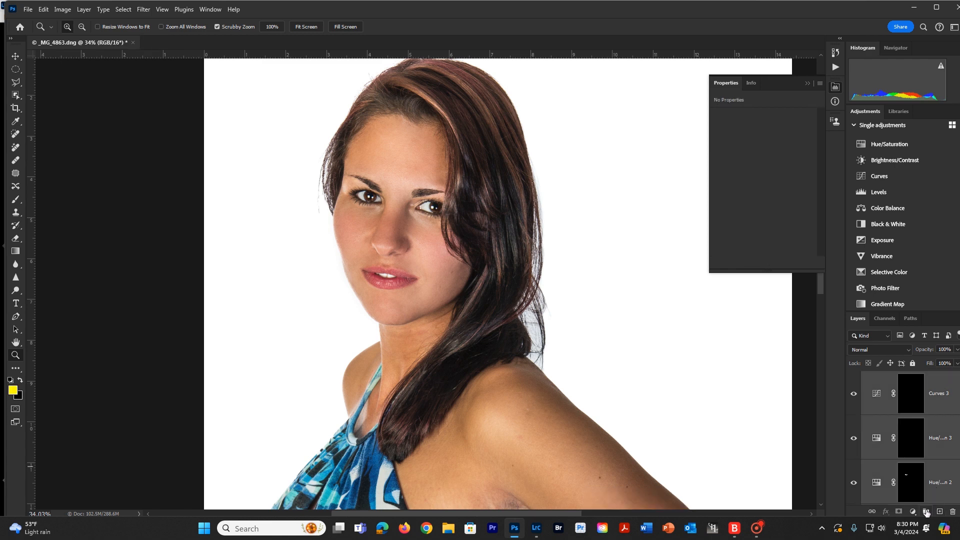
left_click_drag(933, 496, 926, 512)
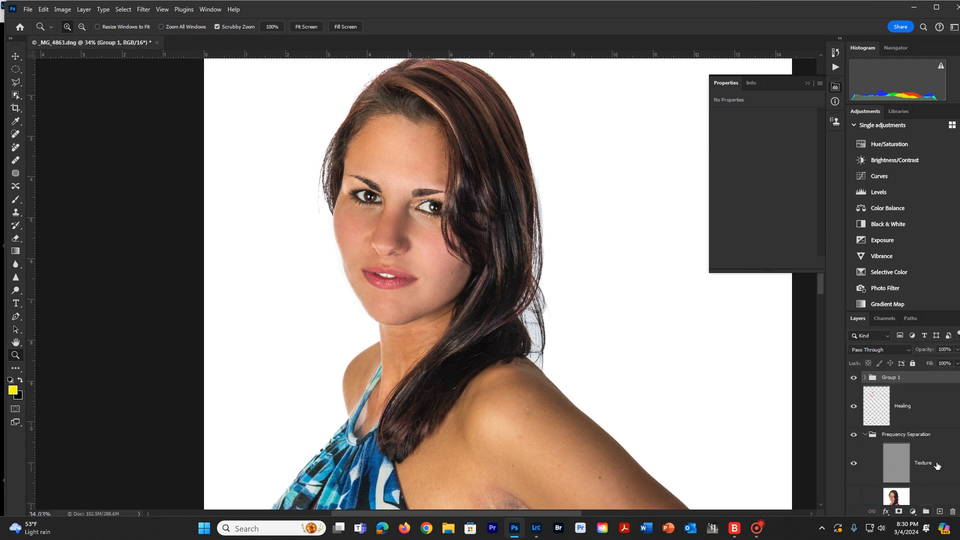
- Rename the new layer group as Facial Features and expand it
double_click(893, 379)
type("Facial Features")
key("Return")
left_click(865, 378)
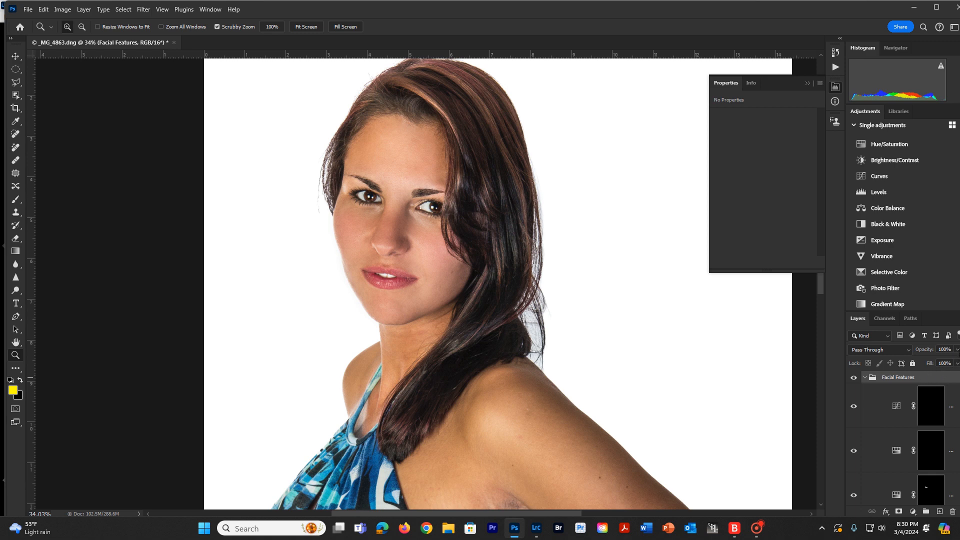
- Reduce the Facial Features group's opacity to 67% and compare the face with the group hidden and shown
left_click(957, 350)
left_click_drag(937, 363, 939, 362)
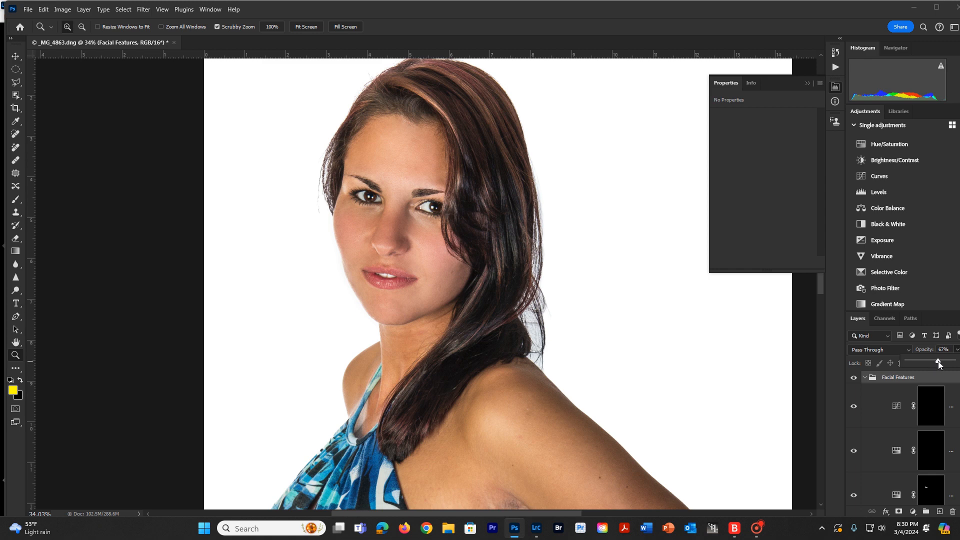
left_click(853, 379)
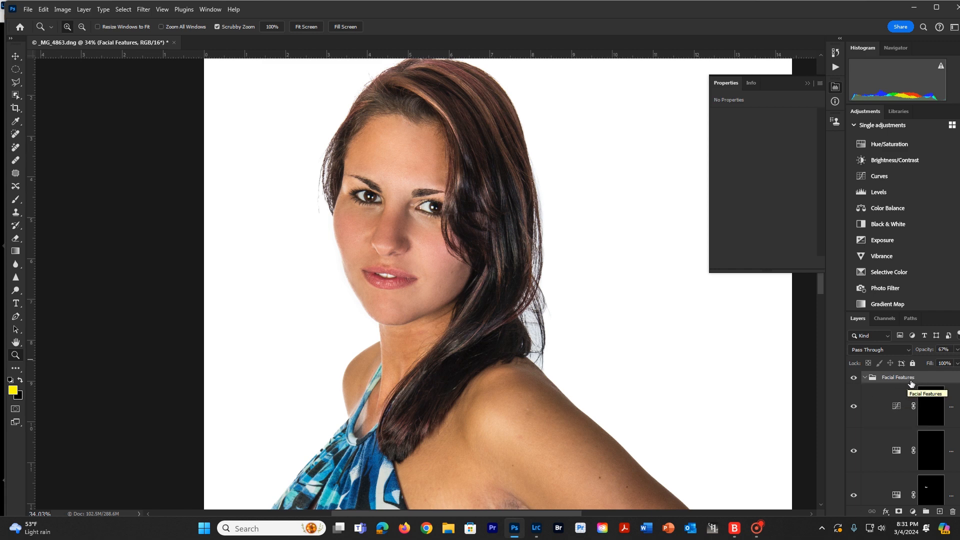
- Create an empty layer above the Facial Features group and set its blend mode to Color
left_click(939, 512)
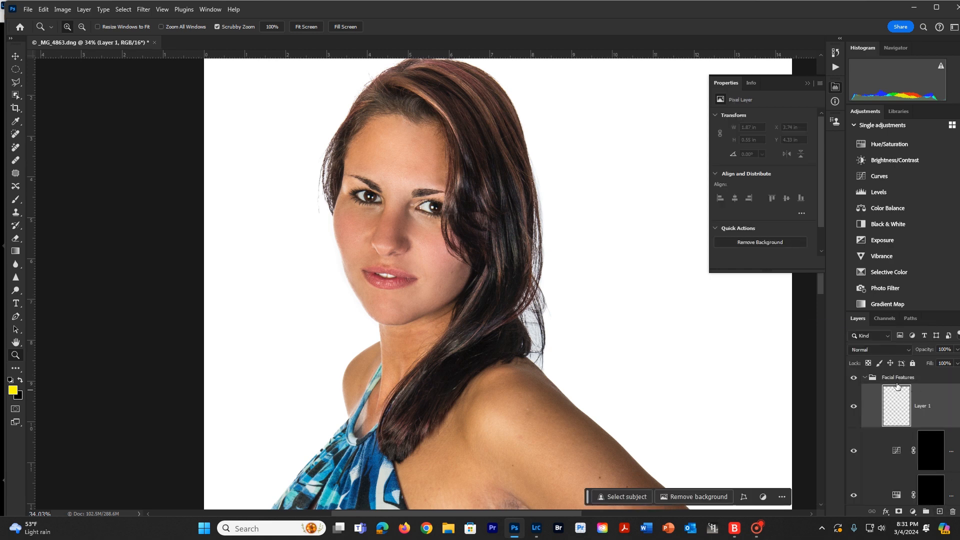
left_click_drag(925, 398, 927, 376)
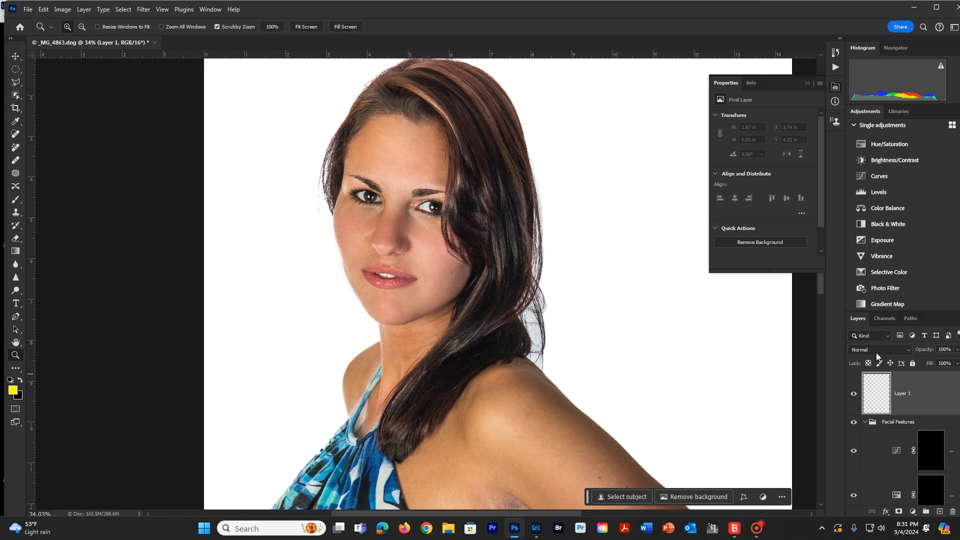
left_click(863, 350)
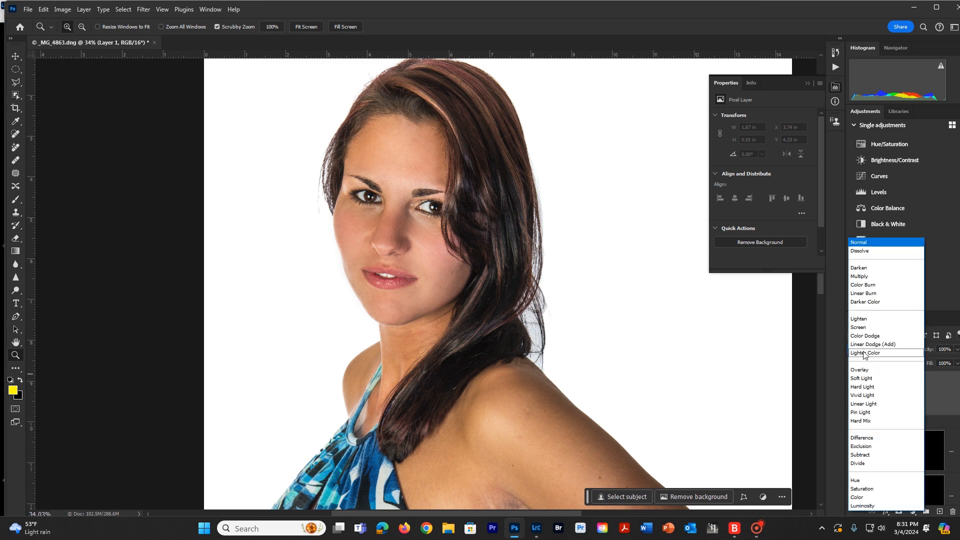
left_click(858, 497)
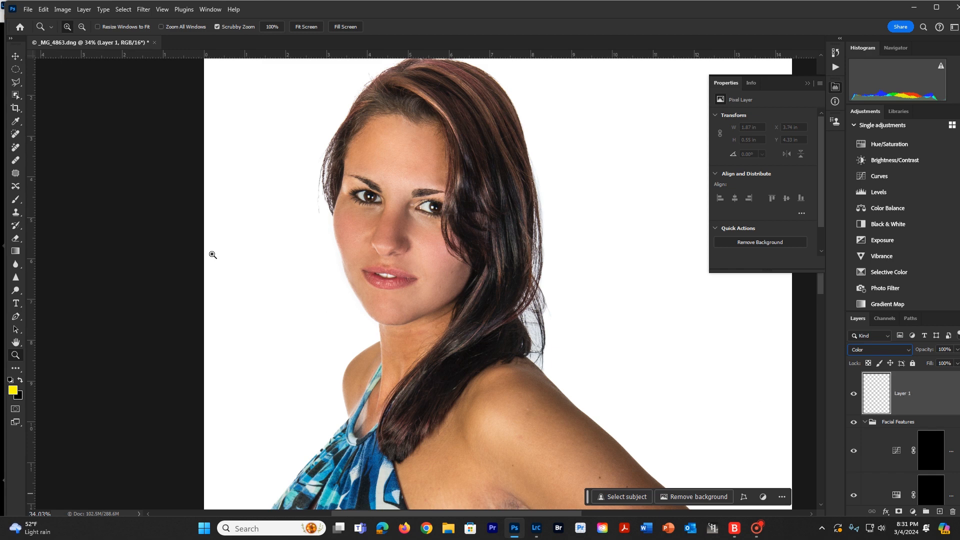
- Sample the lip color for the Brush tool and try a blush stroke on the cheek beside the hair
left_click(16, 199)
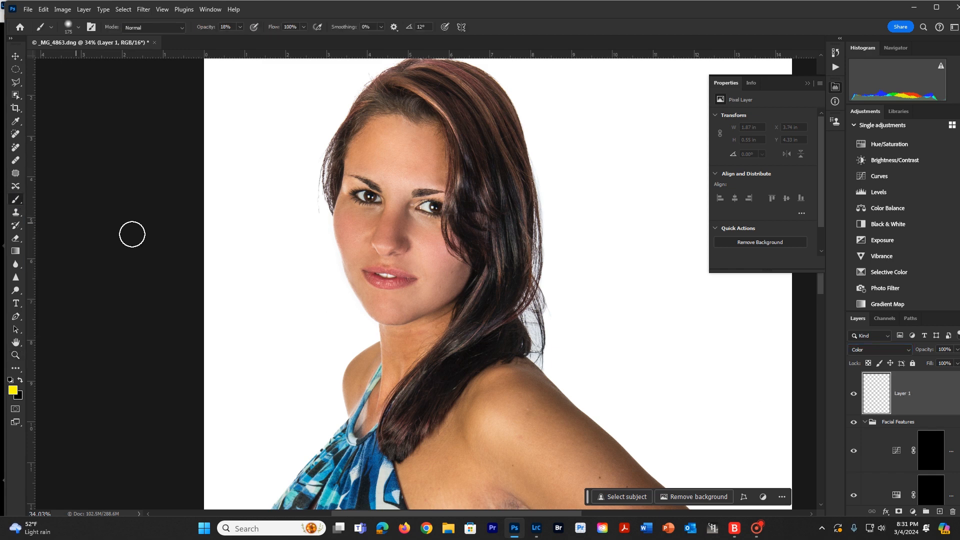
left_click(389, 280, "alt")
left_click_drag(441, 259, 447, 254)
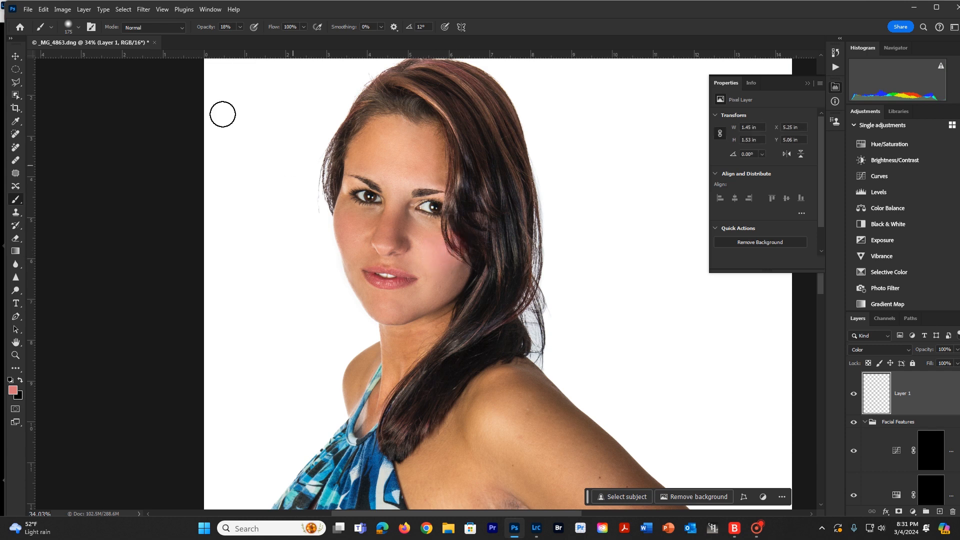
- Lower the brush hardness to its minimum and reduce the brush size to 90 px
left_click(67, 24)
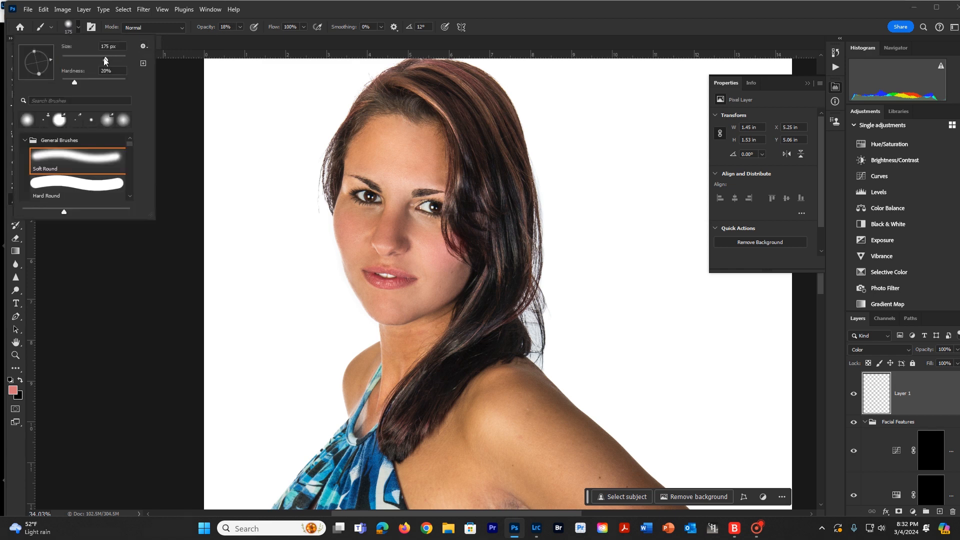
left_click_drag(74, 83, 62, 82)
left_click(505, 22)
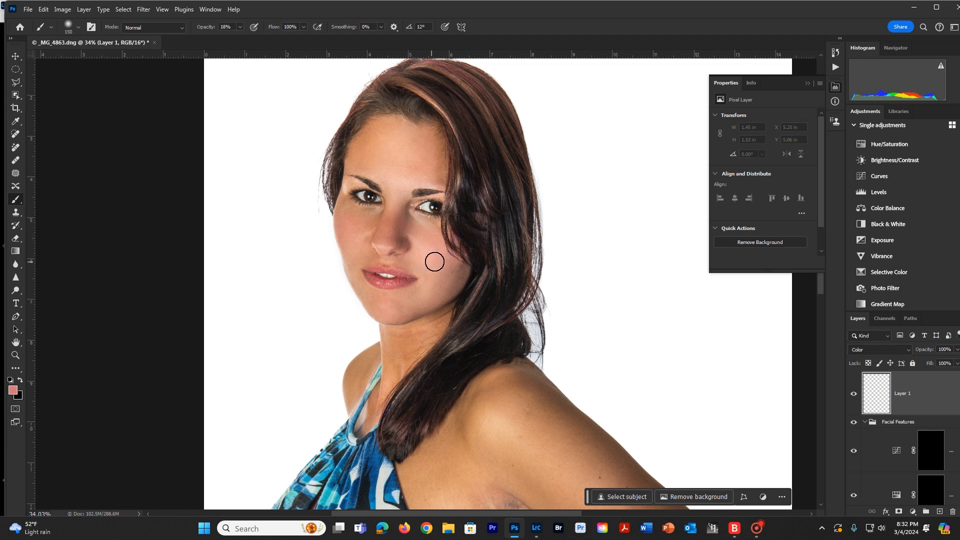
key("bracketleft")
key("bracketleft")
key("bracketleft")
key("bracketleft")
- Paint soft blush on both cheeks of the portrait on the Color-blended layer
left_click_drag(444, 252, 431, 260)
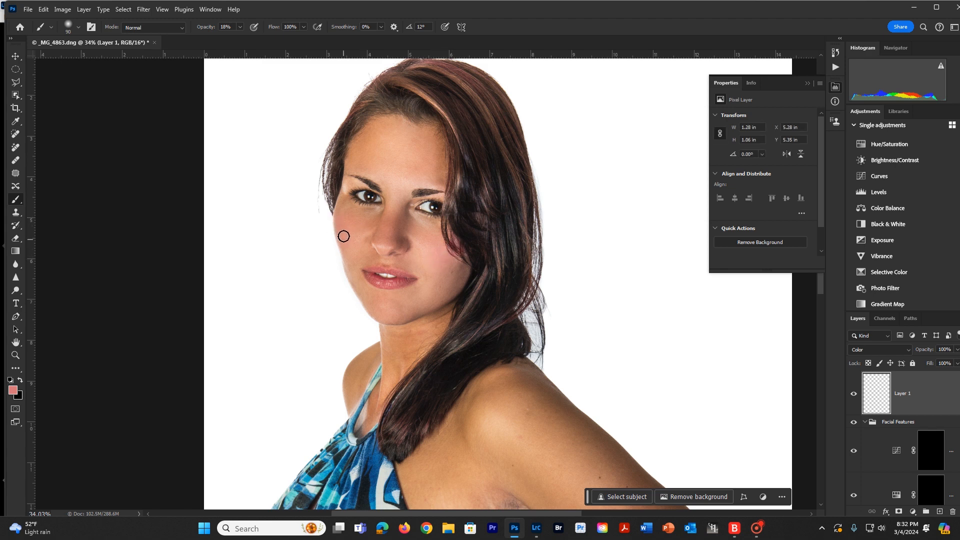
mouse_move(344, 236)
left_mouse_down()
mouse_move(350, 226)
mouse_move(350, 240)
mouse_move(341, 222)
mouse_move(340, 234)
left_mouse_up()
mouse_move(449, 242)
left_mouse_down()
mouse_move(456, 264)
mouse_move(440, 239)
mouse_move(458, 266)
mouse_move(440, 268)
mouse_move(446, 257)
mouse_move(500, 261)
mouse_move(464, 234)
left_mouse_up()
- Erase the blush that spills onto the hair beside the cheek, using an Eraser reduced to 20 px
left_click(16, 238)
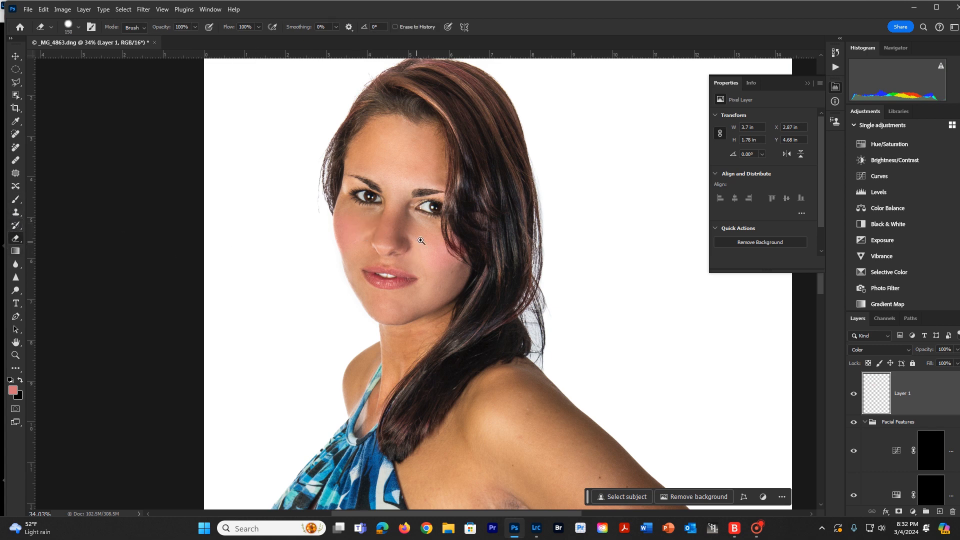
left_click(451, 239, "ctrl")
left_click(451, 238, "ctrl")
left_click(451, 239, "ctrl")
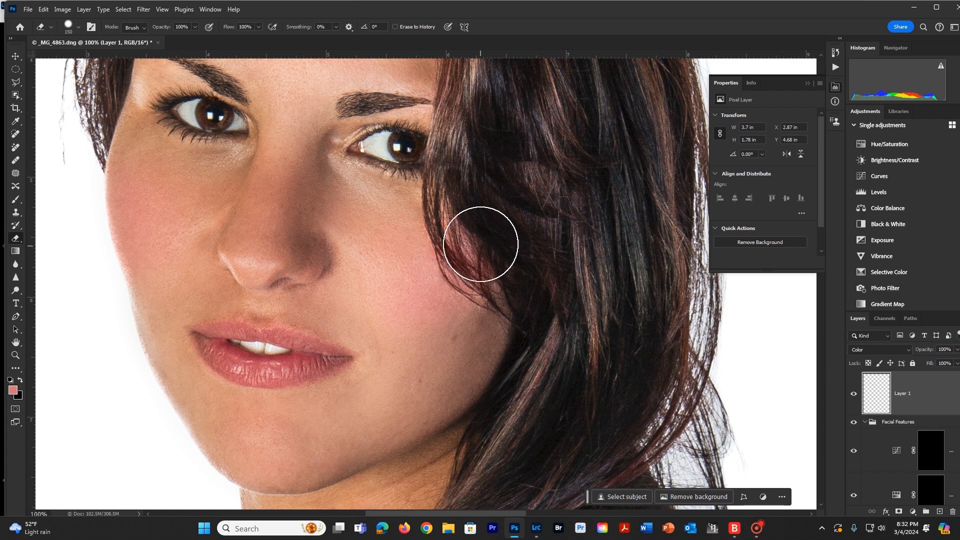
key("bracketleft")
key("bracketleft")
key("bracketleft")
key("bracketleft")
key("bracketleft")
key("bracketleft")
key("bracketleft")
key("bracketleft")
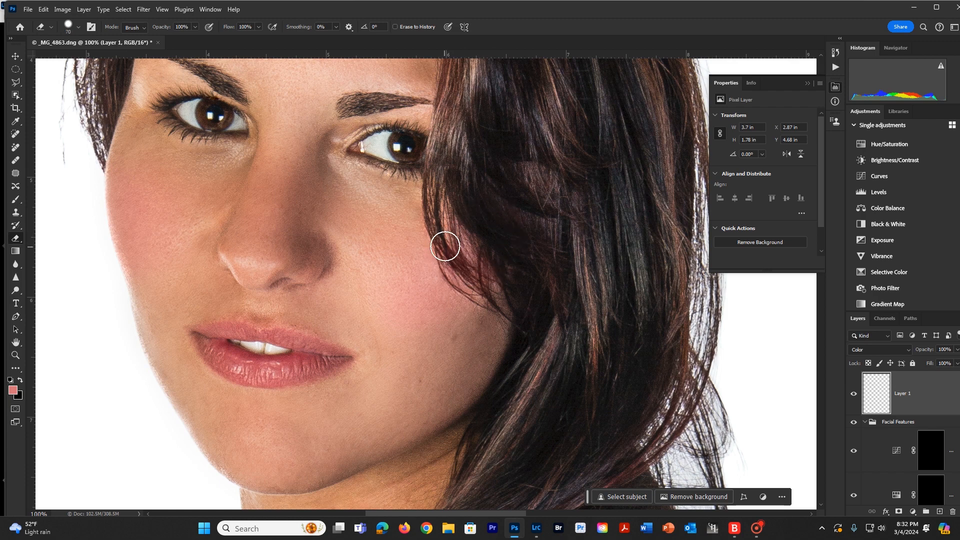
key("bracketleft")
key("bracketleft")
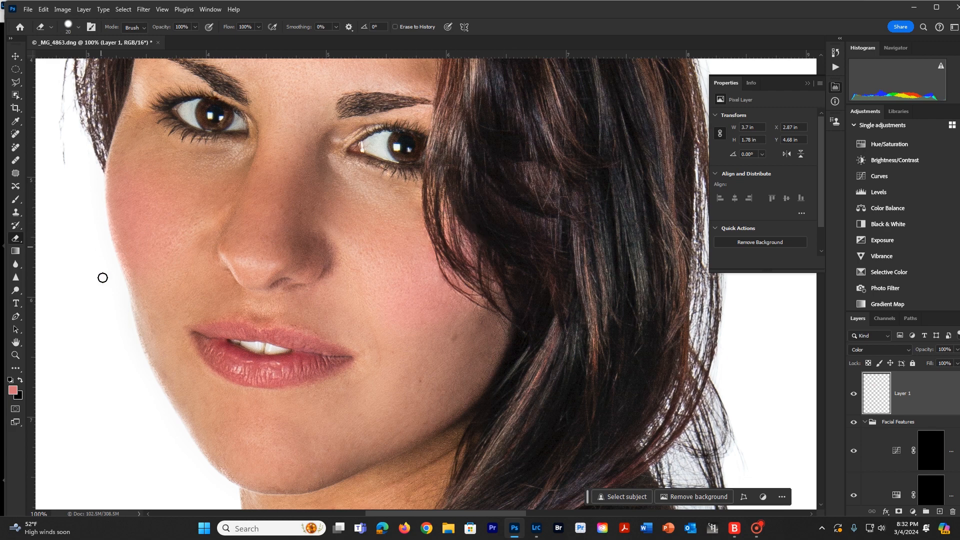
- Compare the face with the blush layer hidden and shown, and review the whole portrait fitted to the screen
left_click(855, 399)
left_click(16, 355)
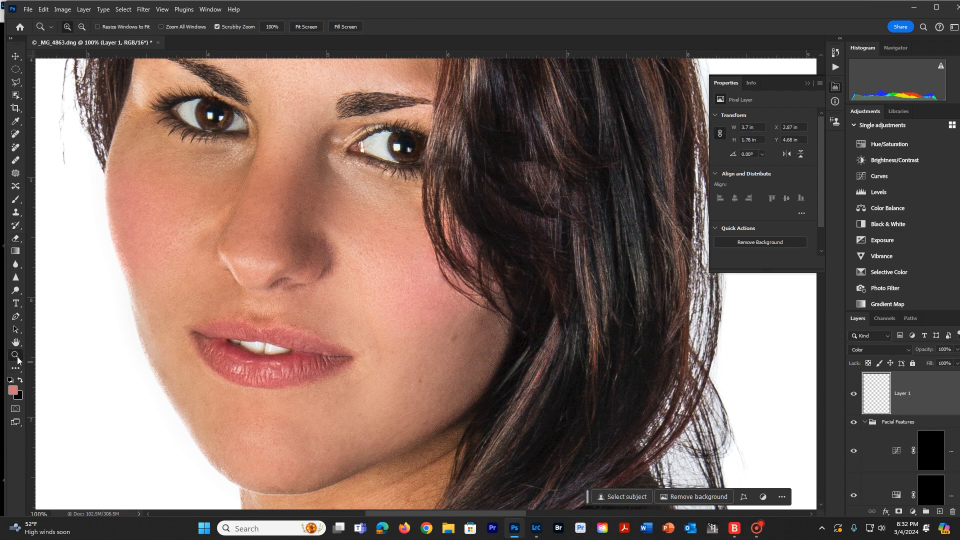
left_click(304, 27)
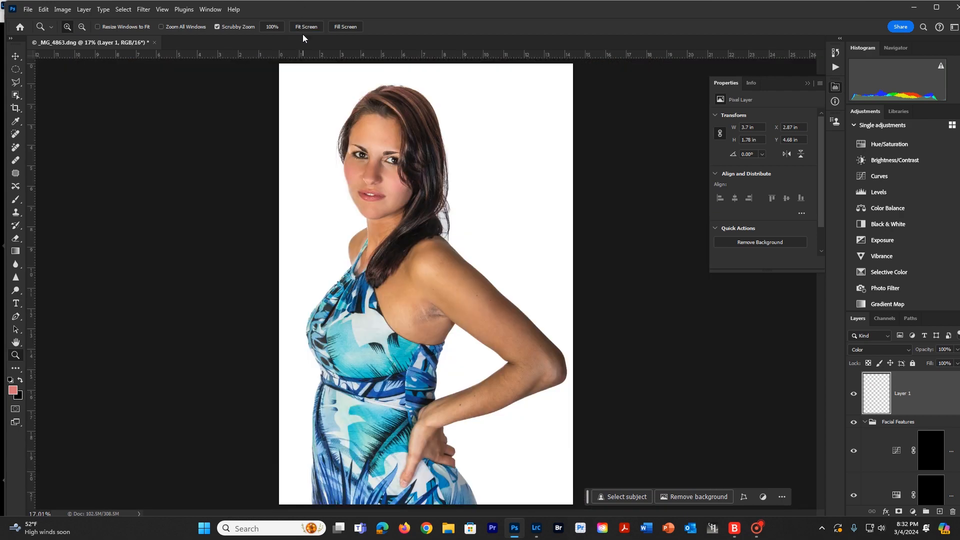